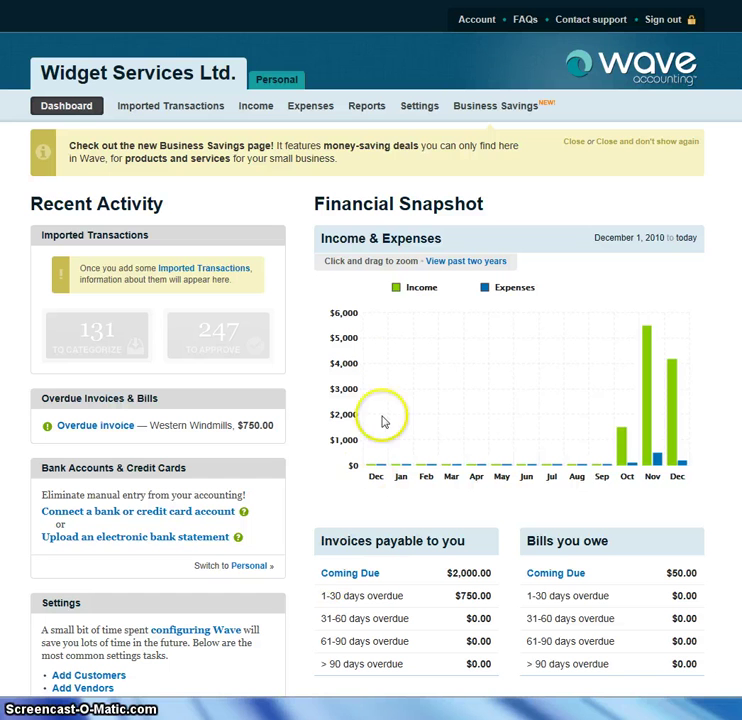
# Step: Set the business profile's date format to 13 December, 2011 and save the profile
pyautogui.click(420, 110)
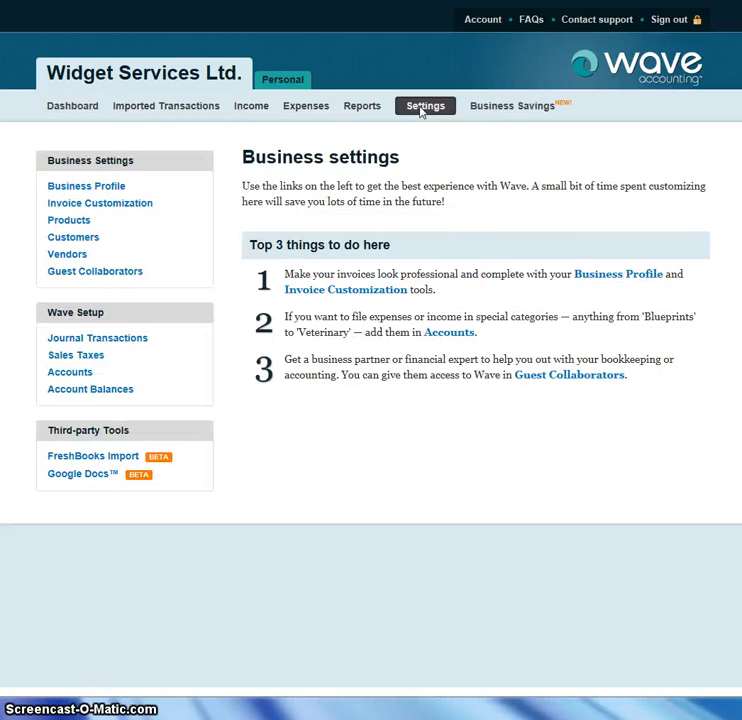
pyautogui.click(81, 189)
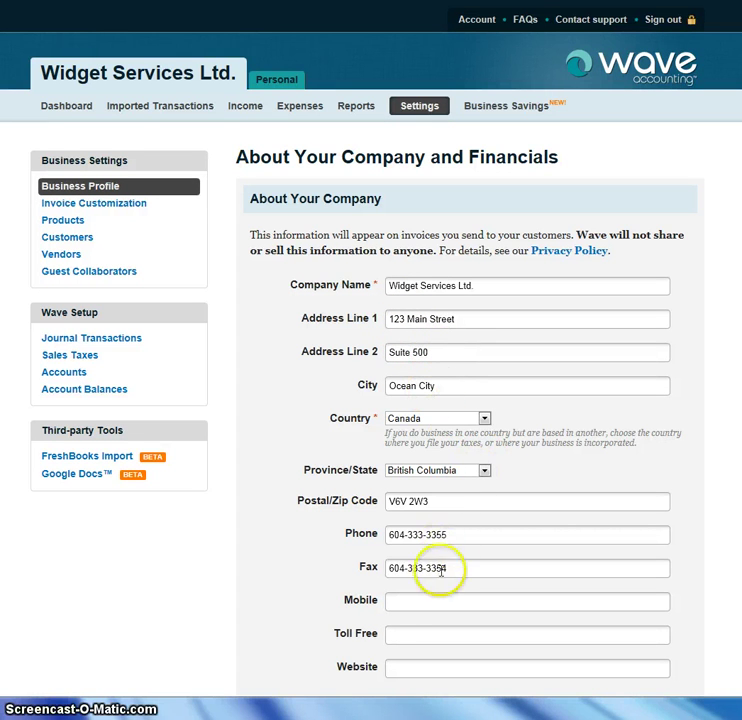
pyautogui.scroll(-5, 310, 636)
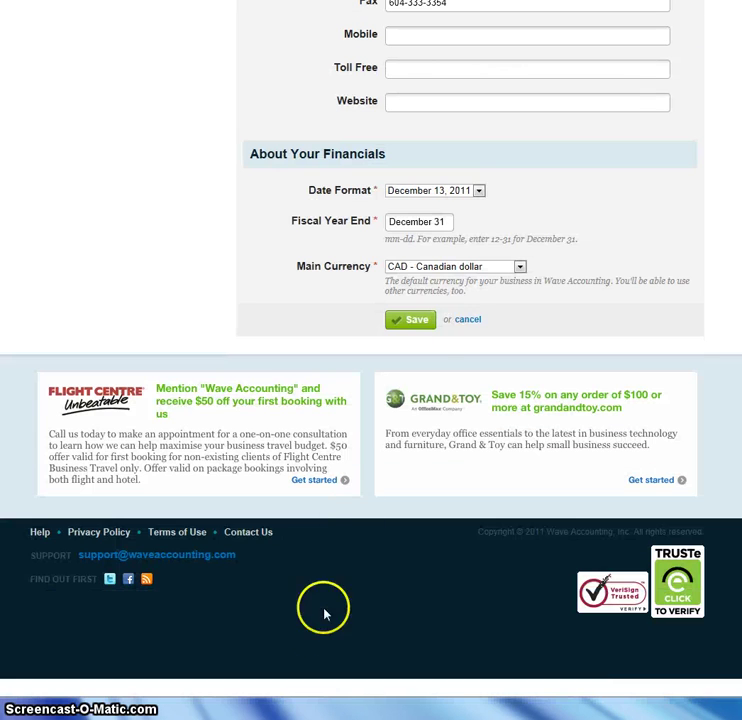
pyautogui.click(478, 191)
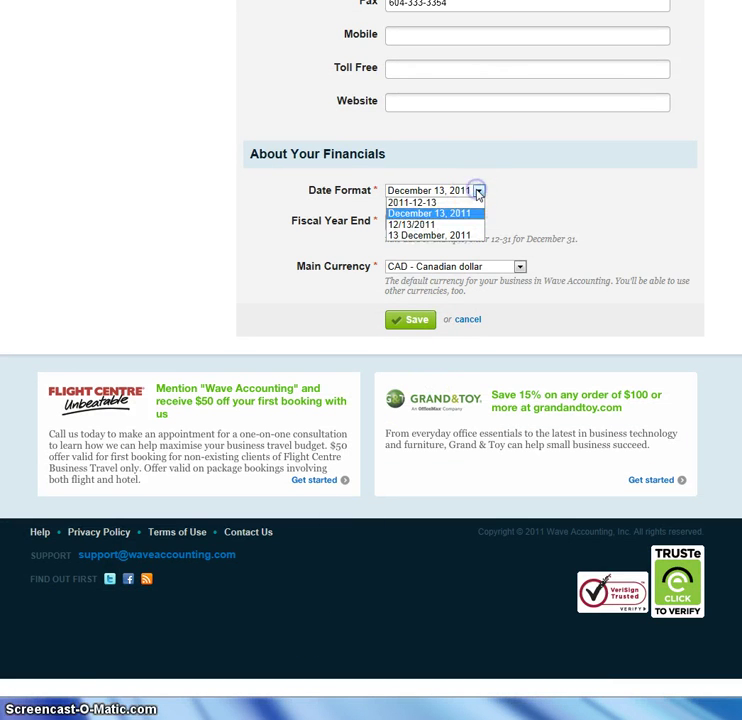
pyautogui.click(437, 235)
pyautogui.click(389, 215)
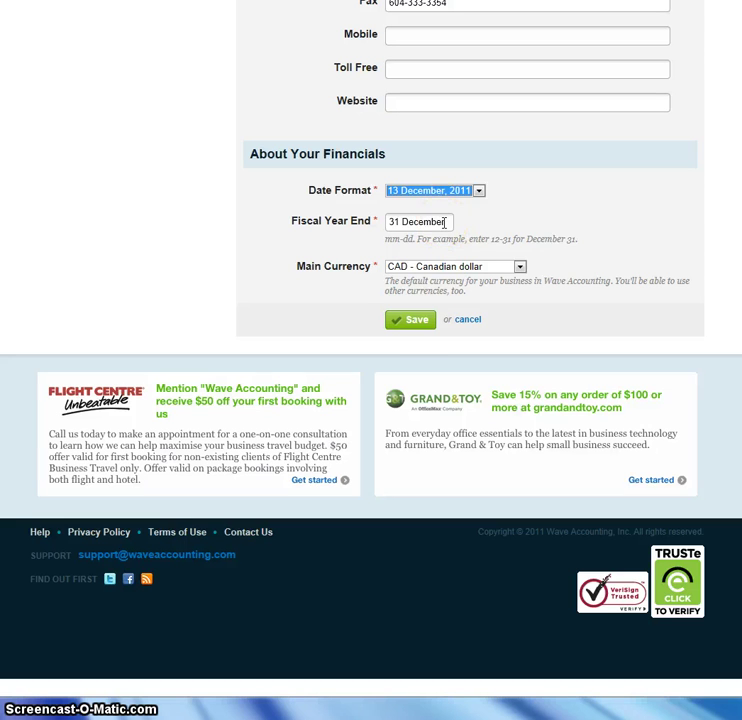
pyautogui.click(416, 323)
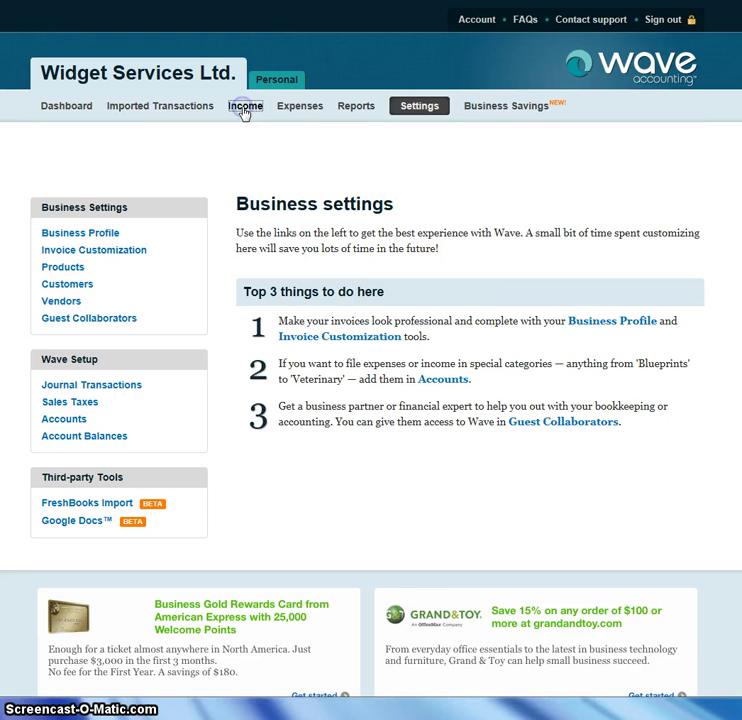
# Step: Start a new invoice for customer Jones Organic Veggies with invoice number 1010
pyautogui.click(245, 106)
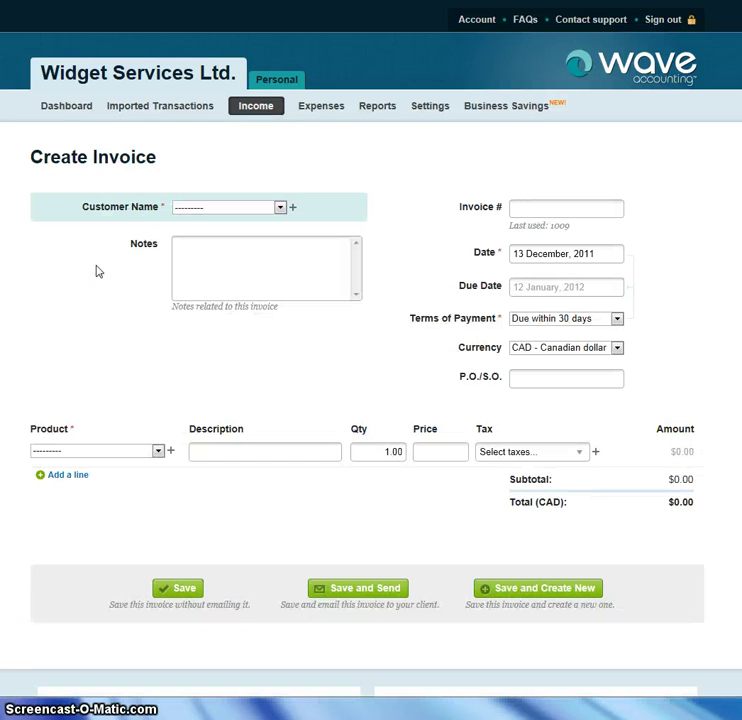
pyautogui.click(64, 204)
pyautogui.click(281, 208)
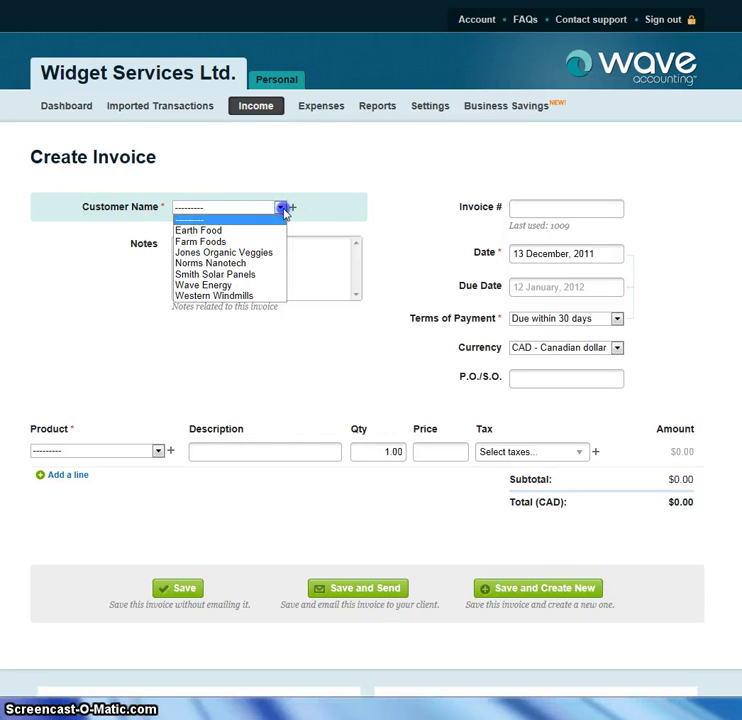
pyautogui.moveTo(281, 210); pyautogui.dragTo(243, 253)
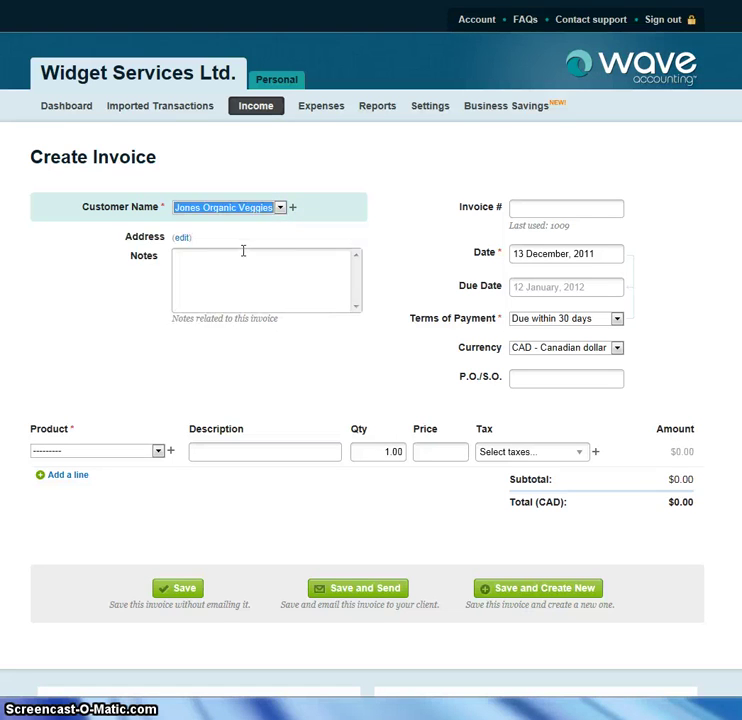
pyautogui.click(522, 213)
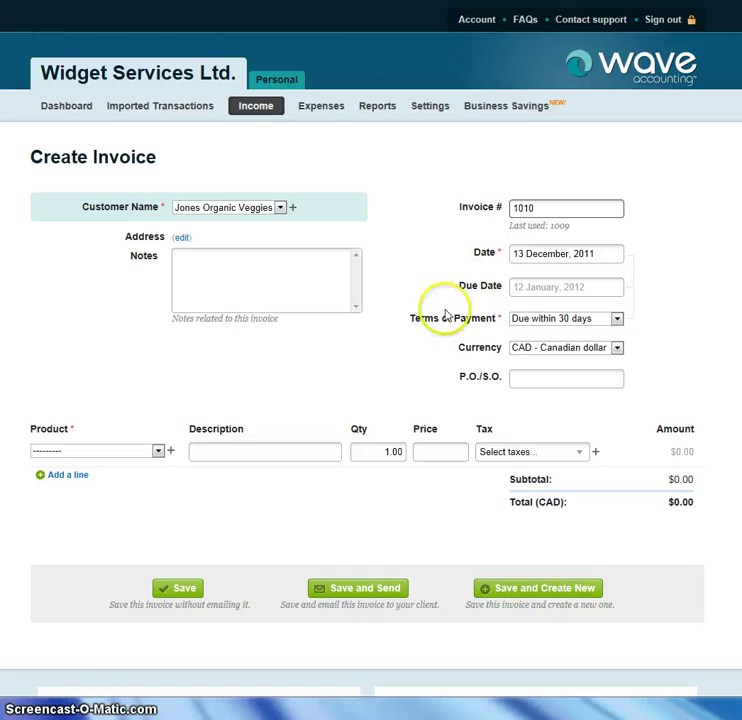
# Step: Add the website review product with description "web review" to the invoice and save it without emailing
pyautogui.click(170, 453)
pyautogui.click(542, 410)
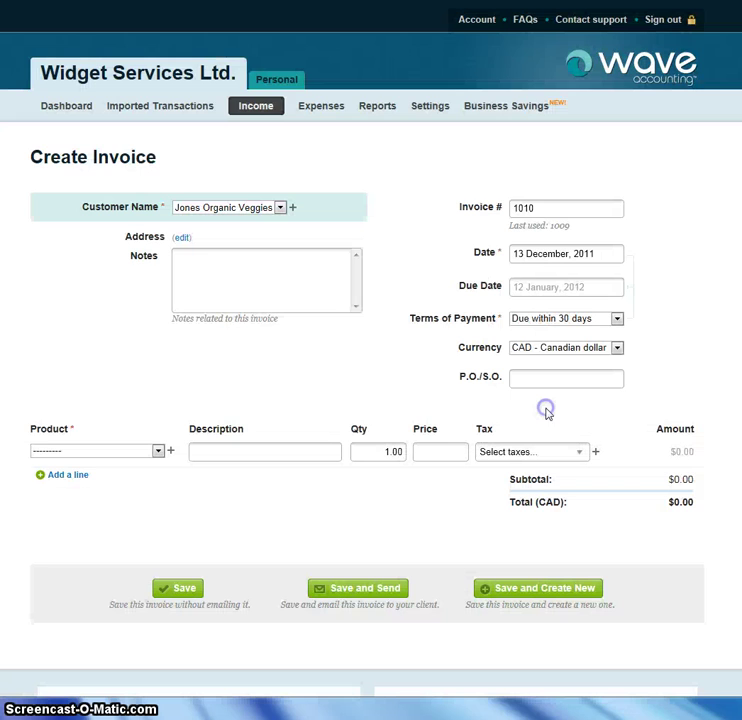
pyautogui.click(159, 452)
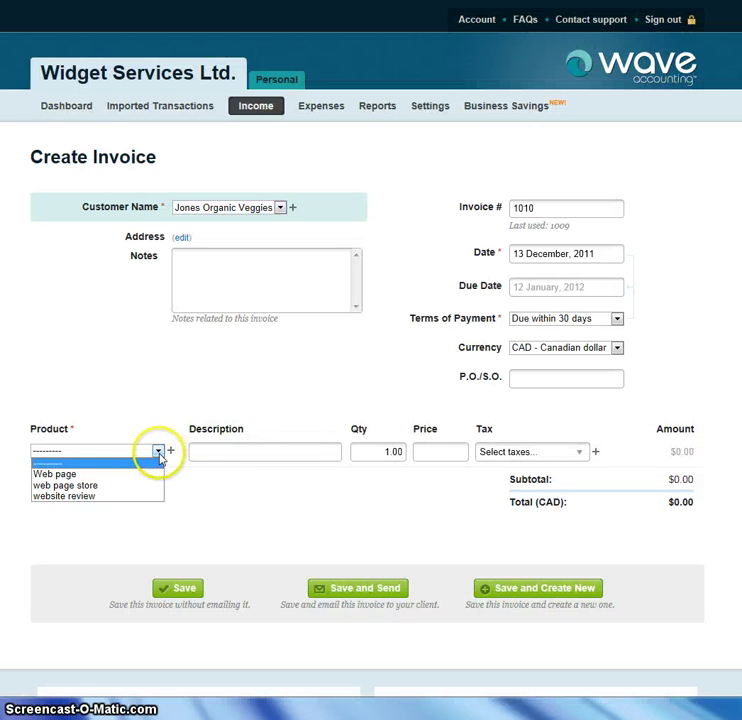
pyautogui.click(96, 497)
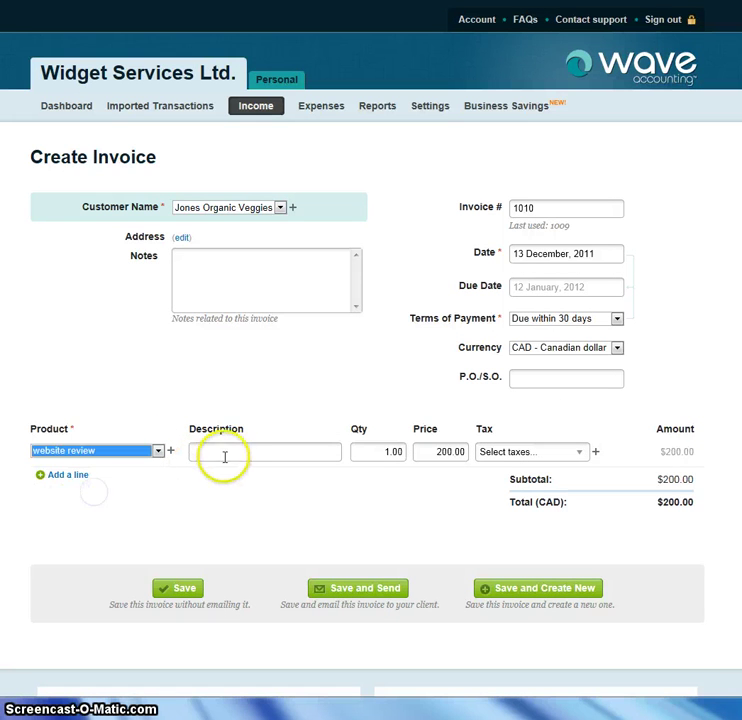
pyautogui.click(227, 453)
pyautogui.write('web review')
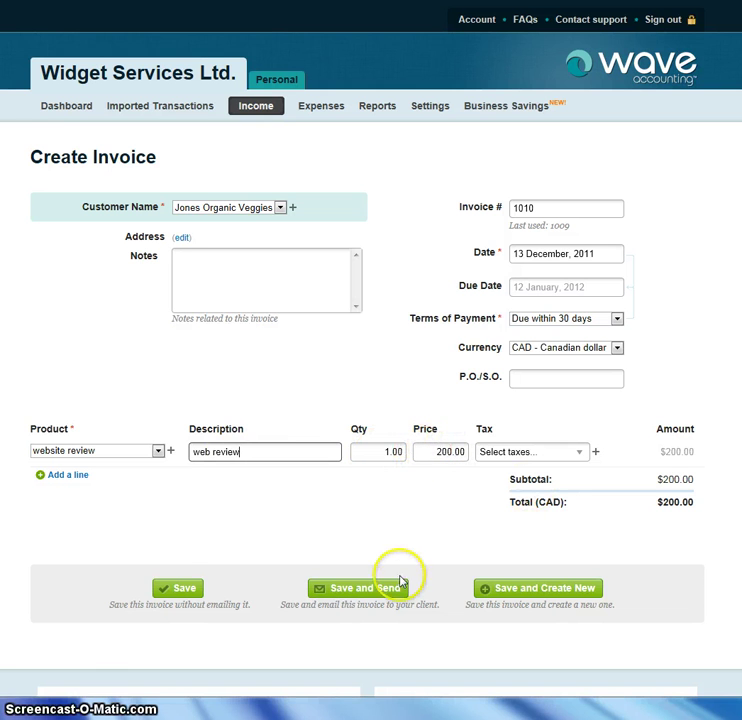
pyautogui.click(177, 597)
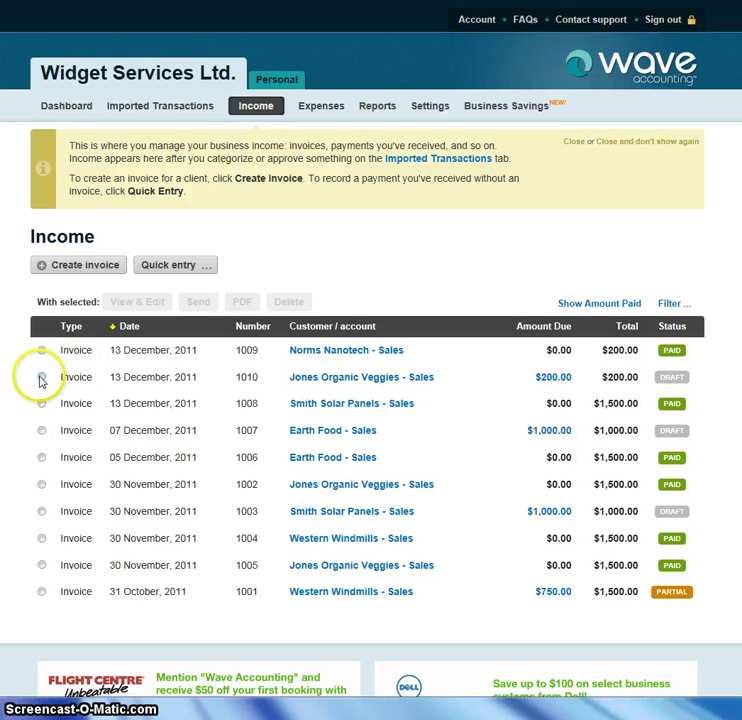
# Step: Record a 200.00 payment on invoice 1010, dated 13 December, 2011, into the Checking Account with memo "cheque 300"
pyautogui.click(41, 377)
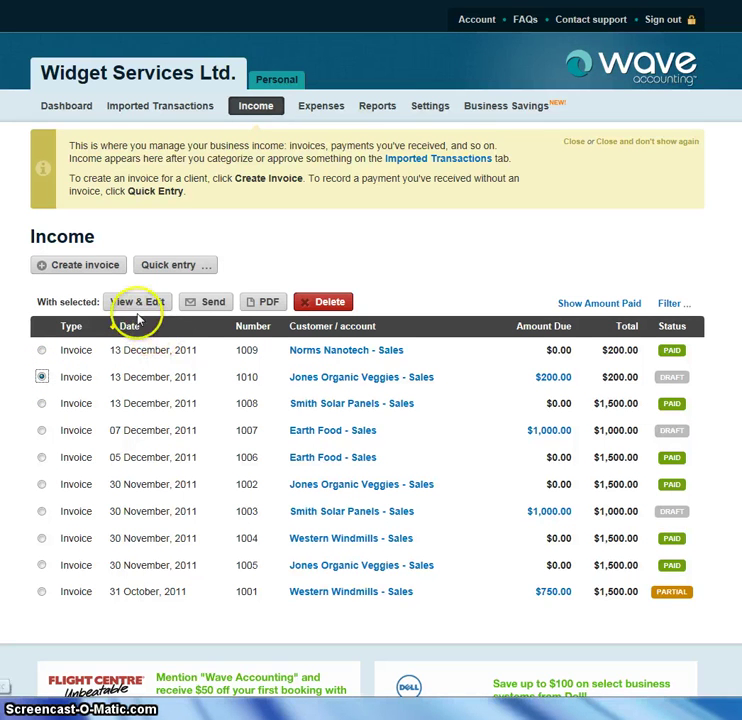
pyautogui.click(136, 303)
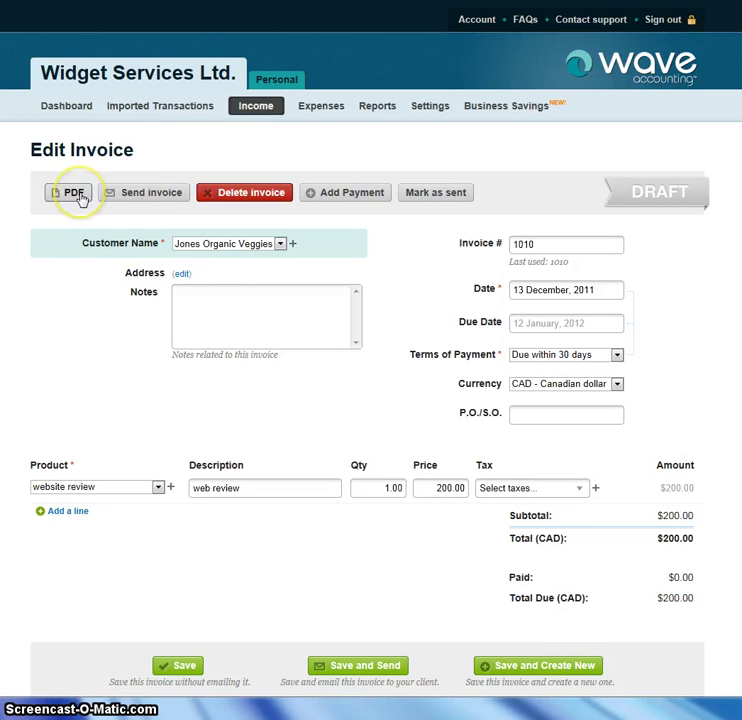
pyautogui.click(340, 197)
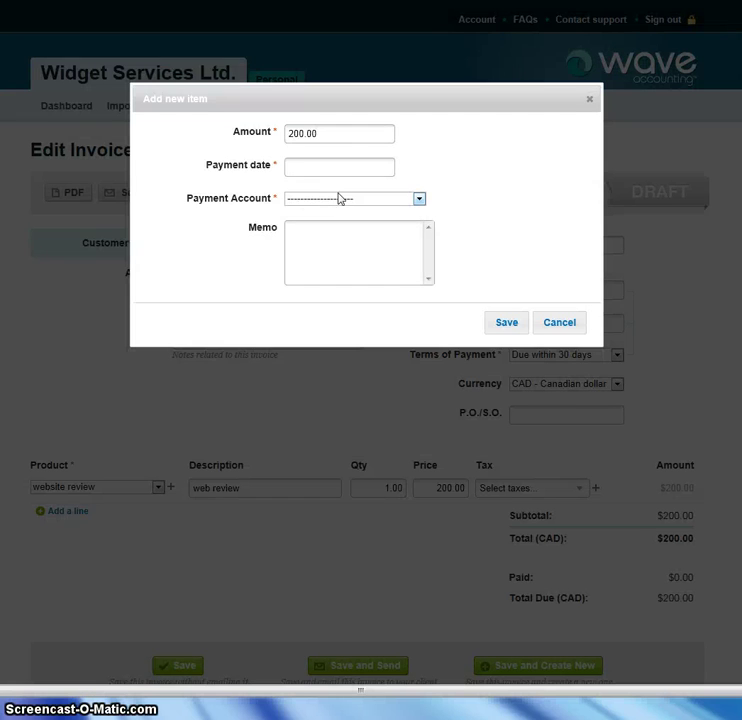
pyautogui.click(310, 168)
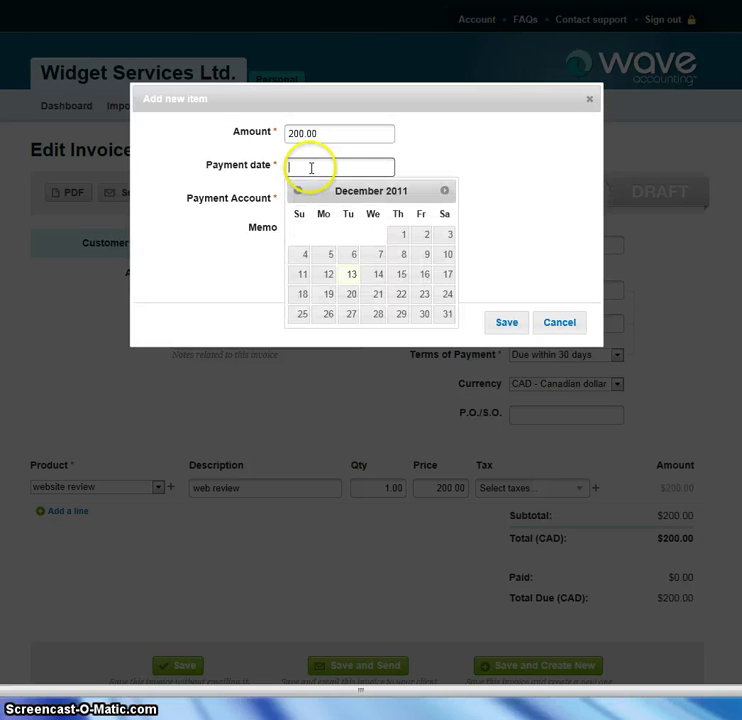
pyautogui.click(351, 275)
pyautogui.click(421, 200)
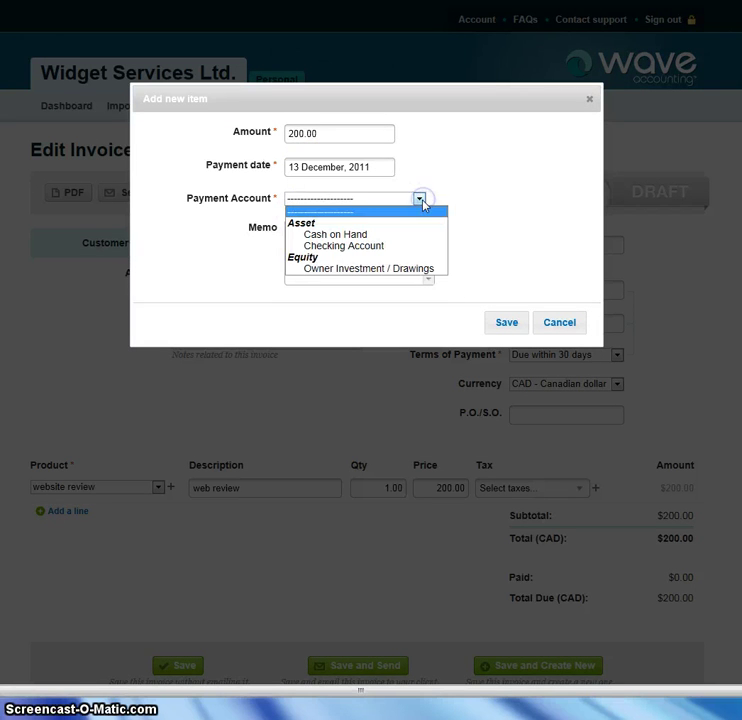
pyautogui.click(375, 246)
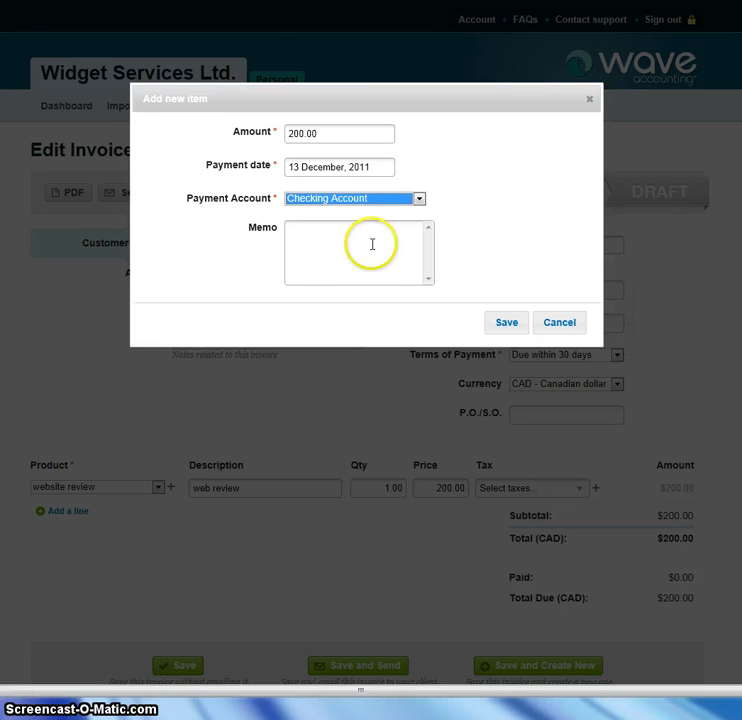
pyautogui.click(369, 236)
pyautogui.write('cheque')
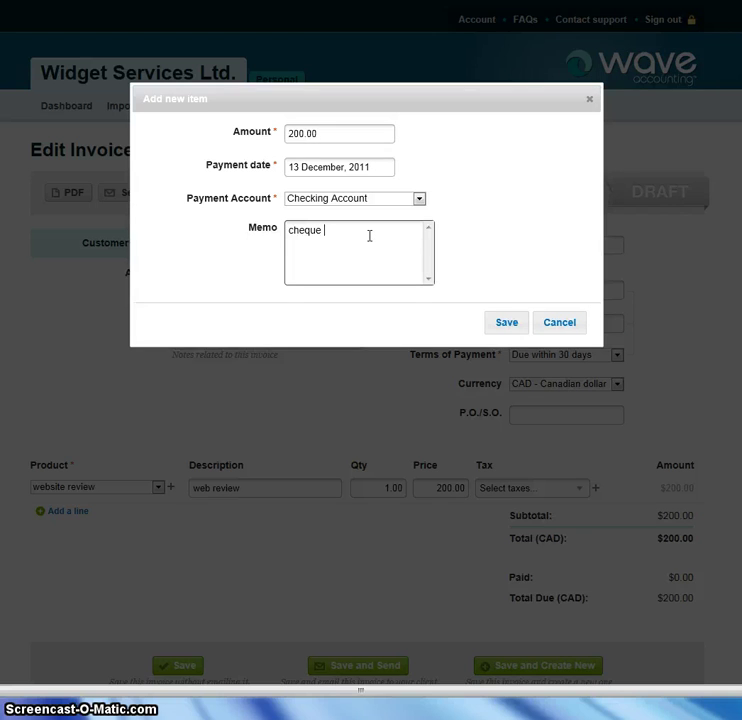
pyautogui.write(' 300')
pyautogui.click(502, 323)
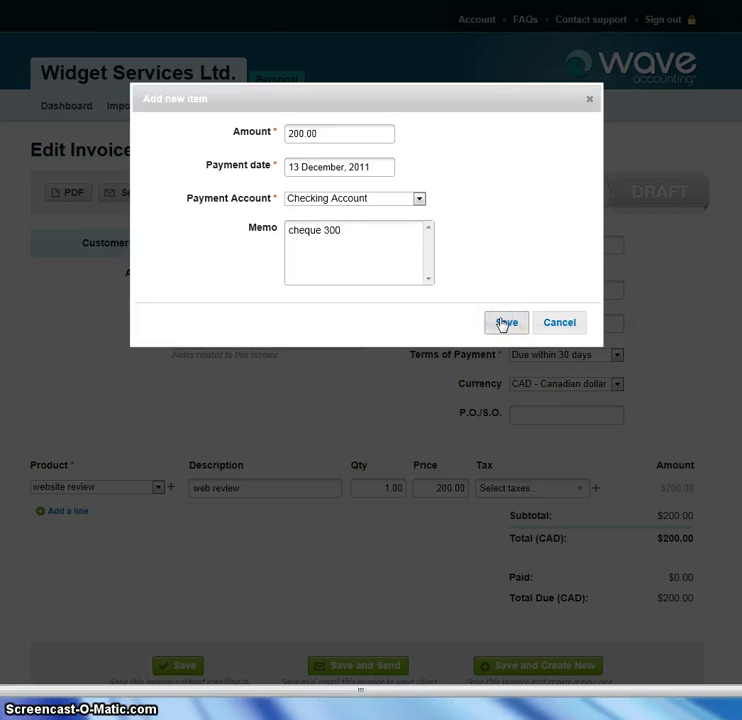
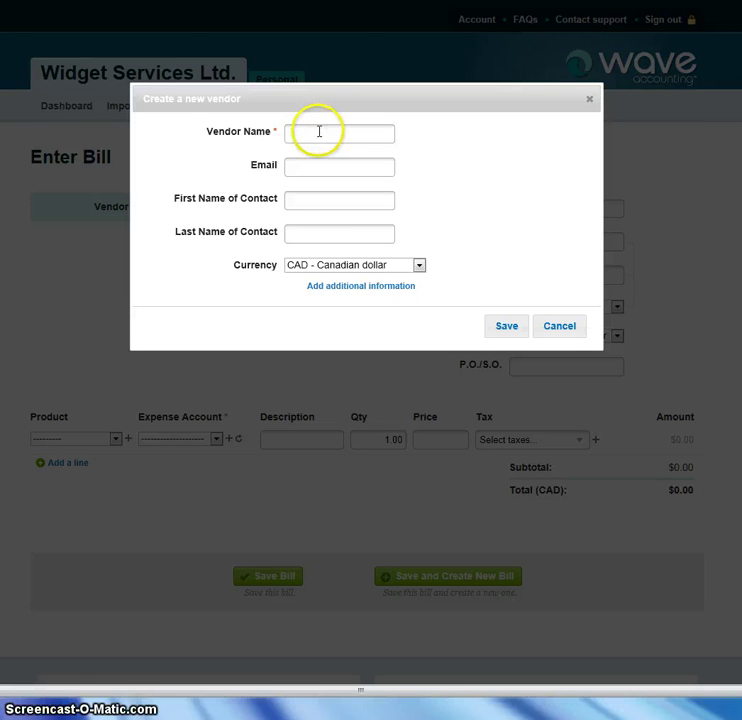
# Step: Create a new vendor named "paper co." for the bill
pyautogui.click(317, 131)
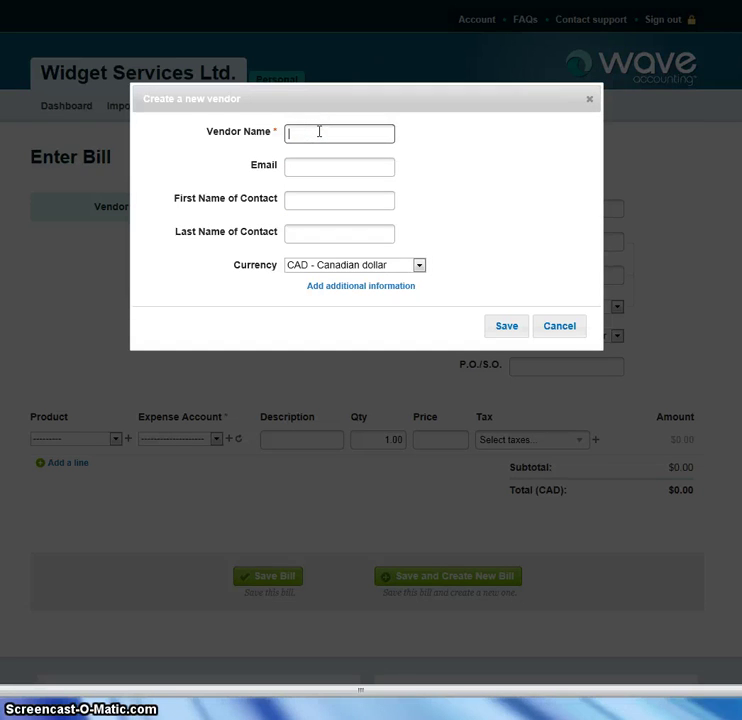
pyautogui.write('paper c')
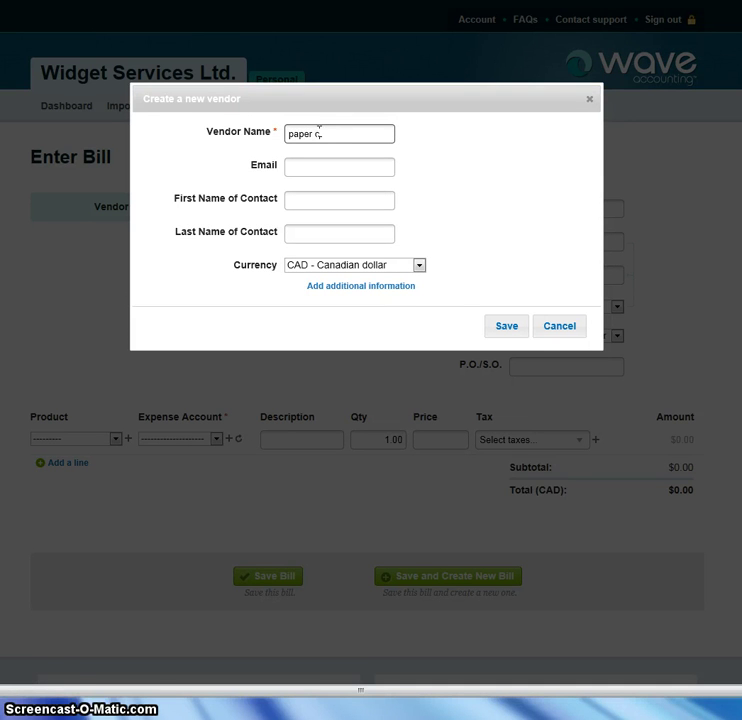
pyautogui.write('o')
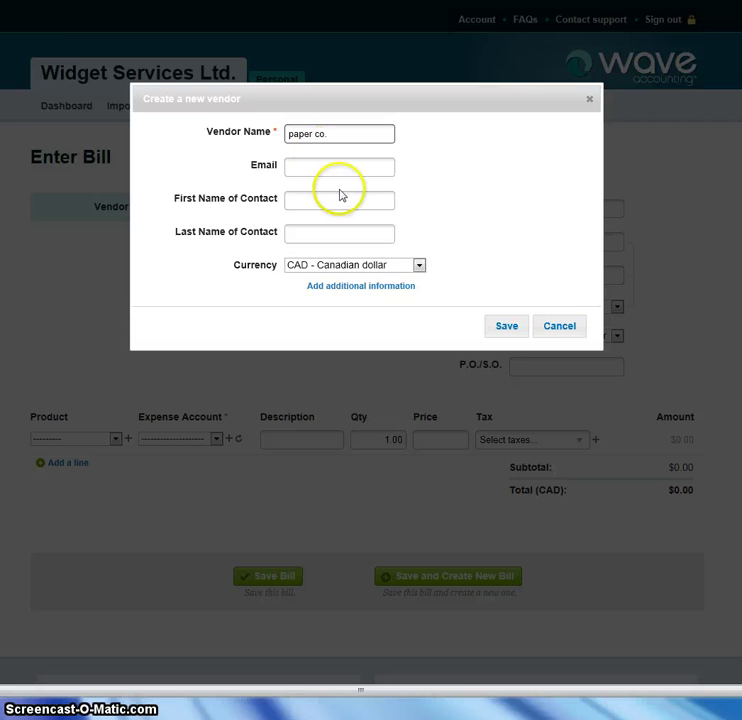
pyautogui.write('.')
pyautogui.click(508, 324)
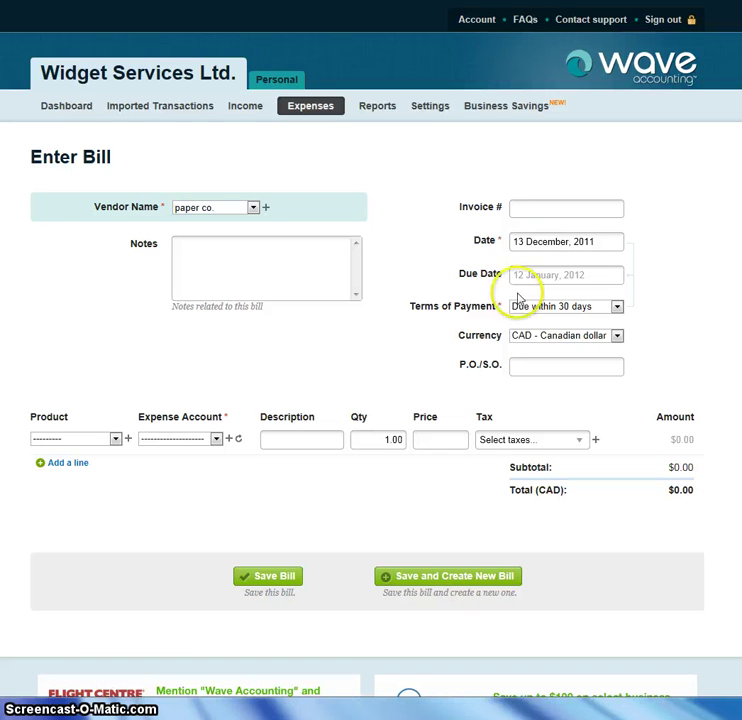
# Step: Enter invoice number 5050 and an Office Supplies line described "paper" priced 50.00, and save the bill
pyautogui.click(531, 209)
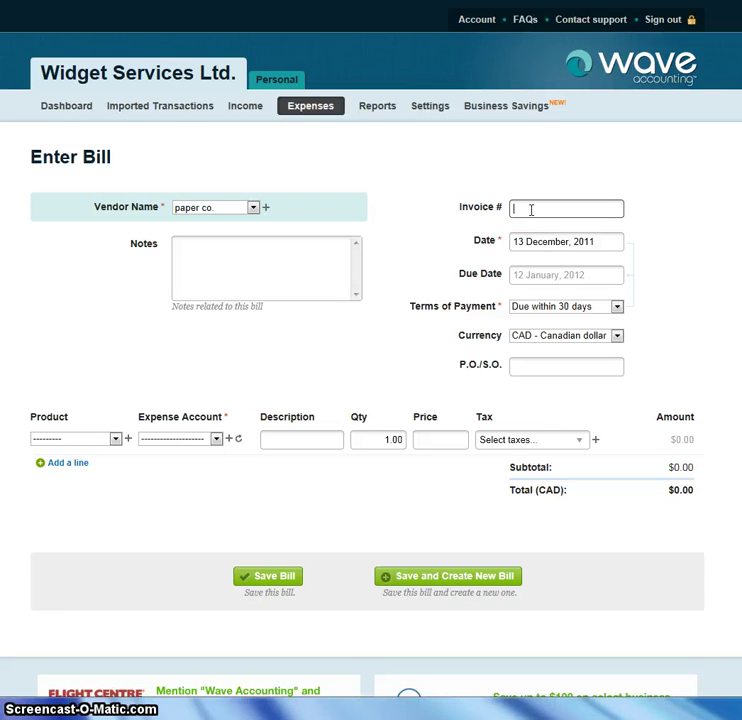
pyautogui.write('5050')
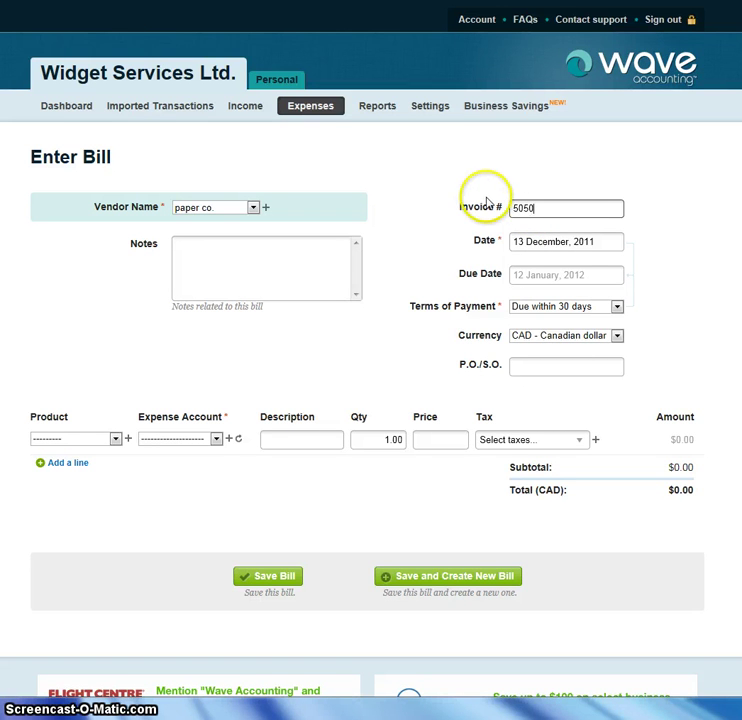
pyautogui.click(216, 439)
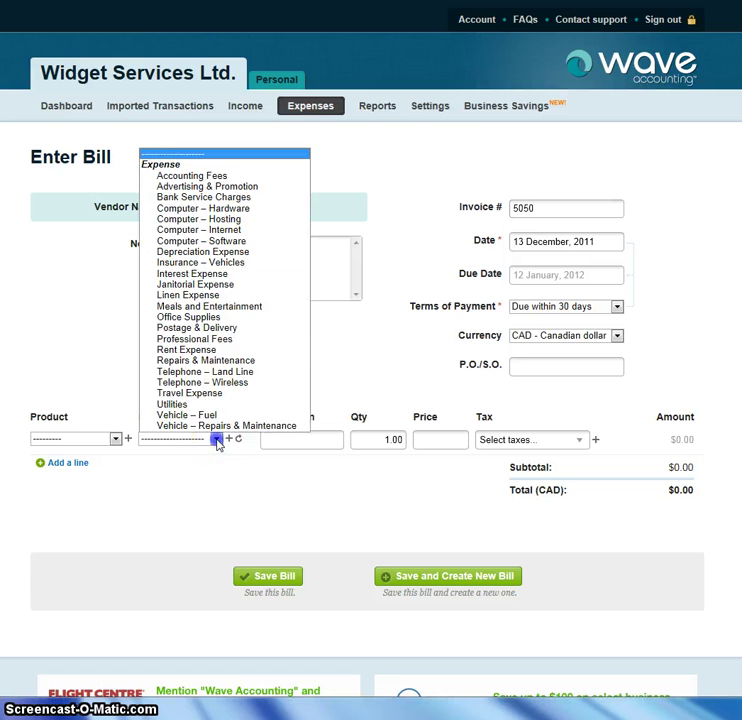
pyautogui.click(186, 317)
pyautogui.click(271, 440)
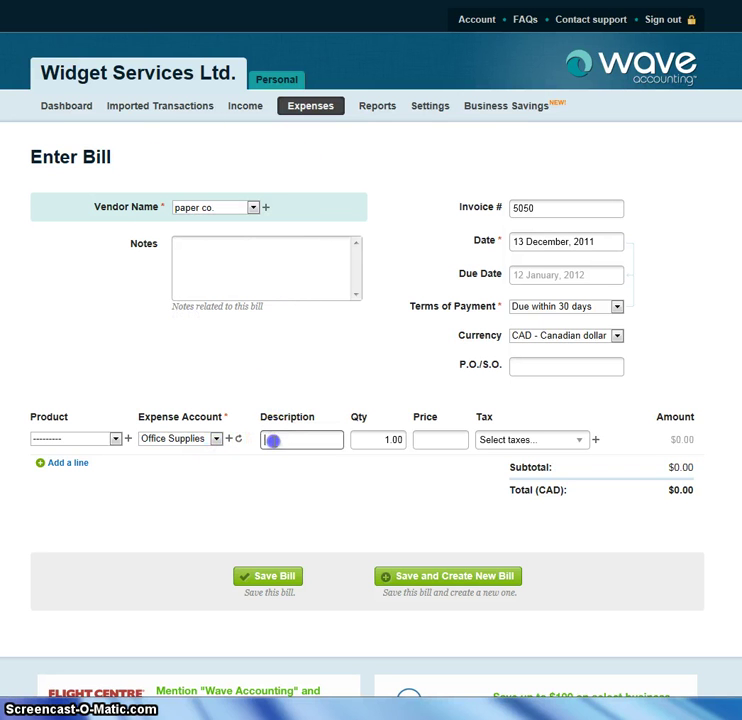
pyautogui.write('paper')
pyautogui.click(433, 438)
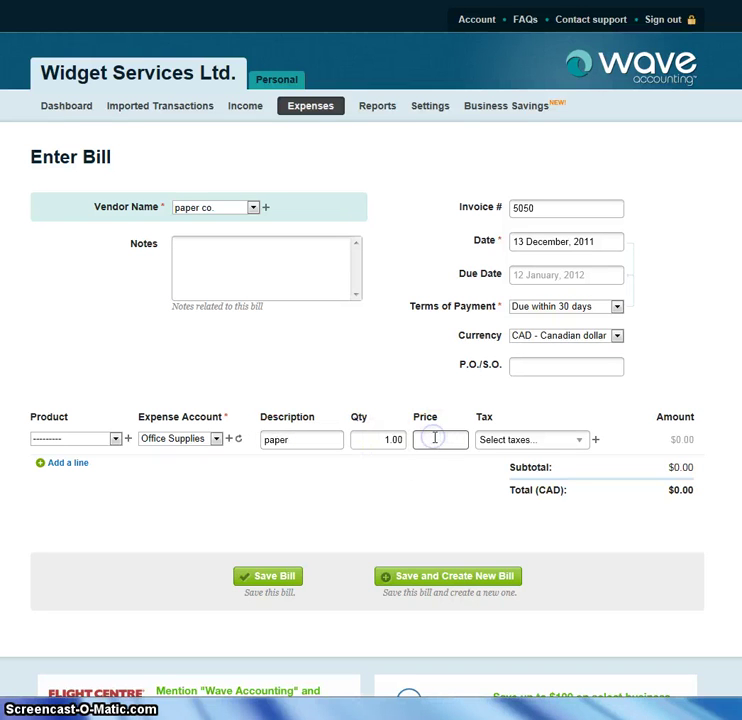
pyautogui.write('50.00')
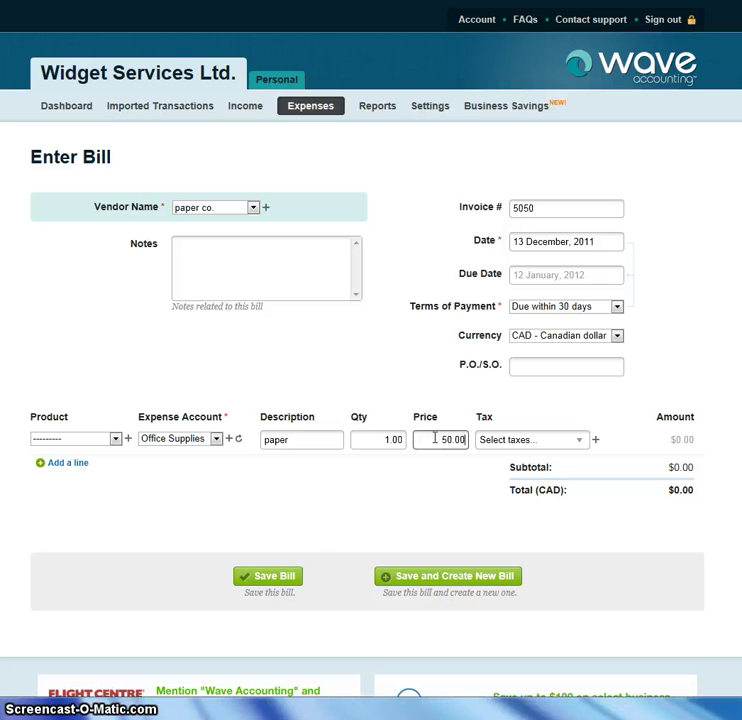
pyautogui.click(285, 577)
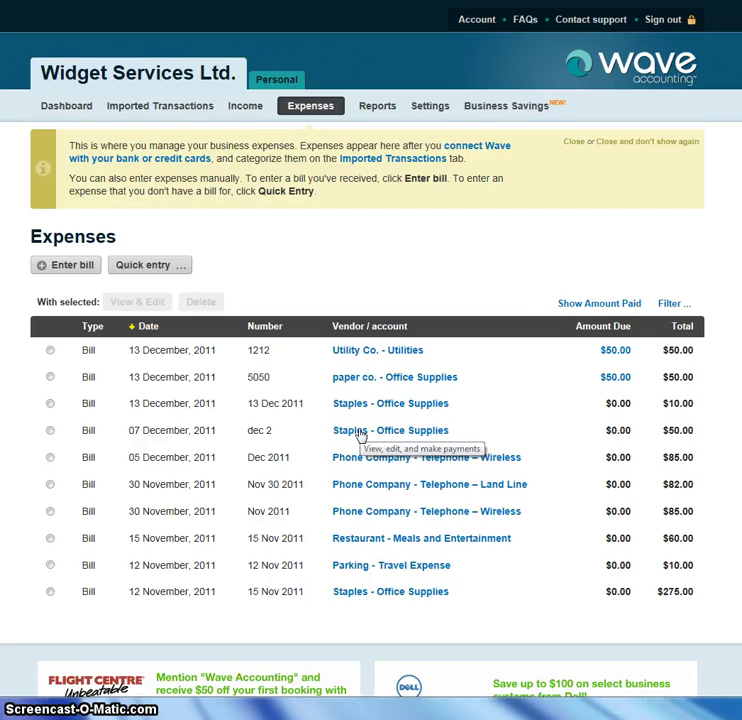
# Step: Record a 50.00 payment on the Utility Co. bill, dated 13 December, 2011, from the Checking Account with memo "cheque 111", and return to the expenses list
pyautogui.click(50, 351)
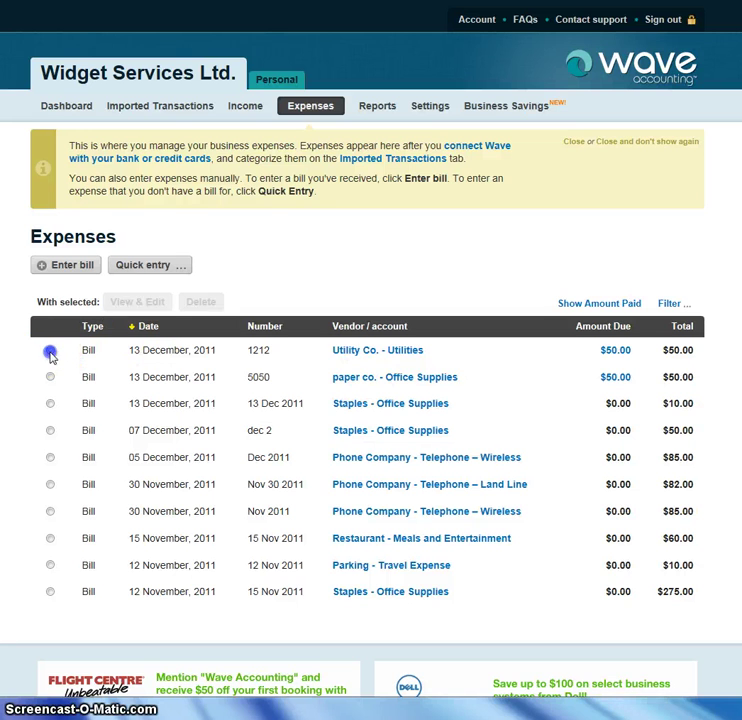
pyautogui.click(345, 352)
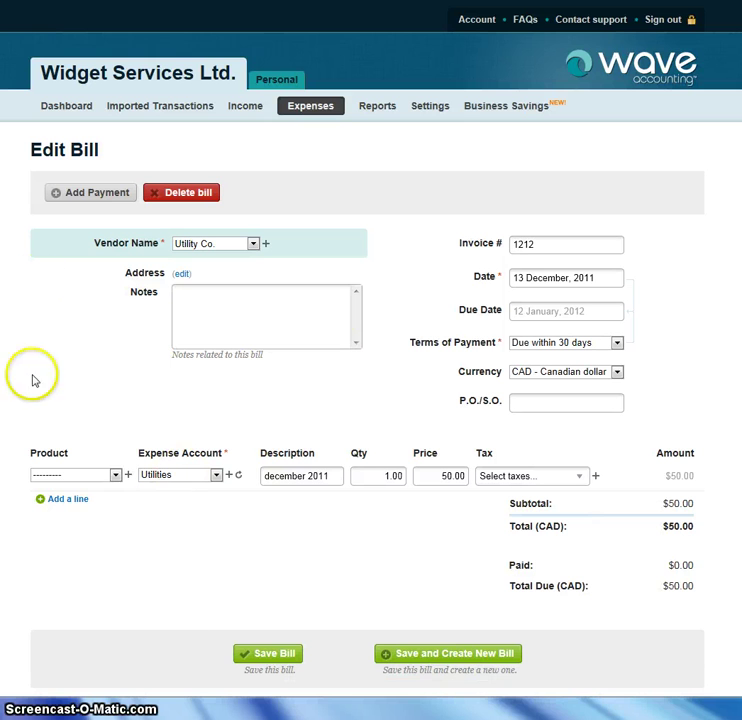
pyautogui.click(82, 200)
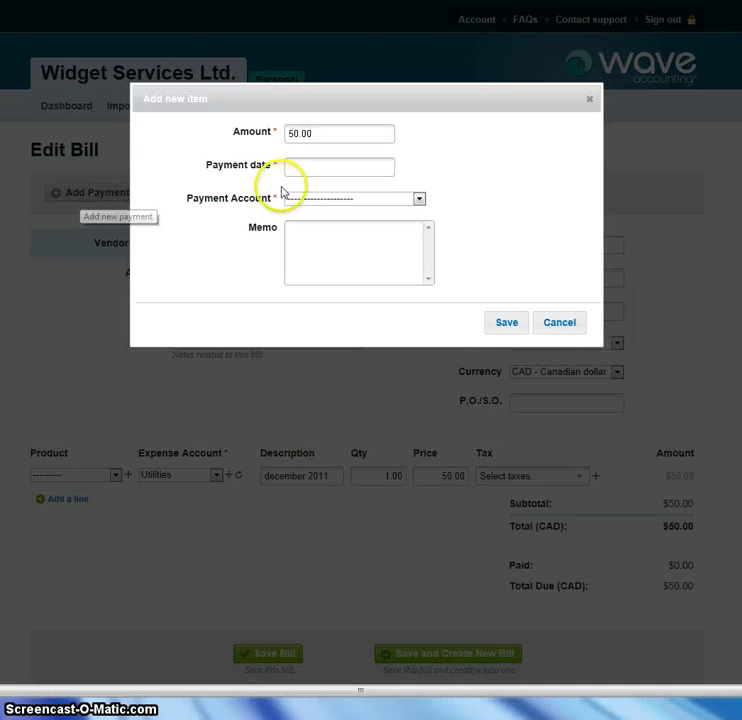
pyautogui.click(290, 168)
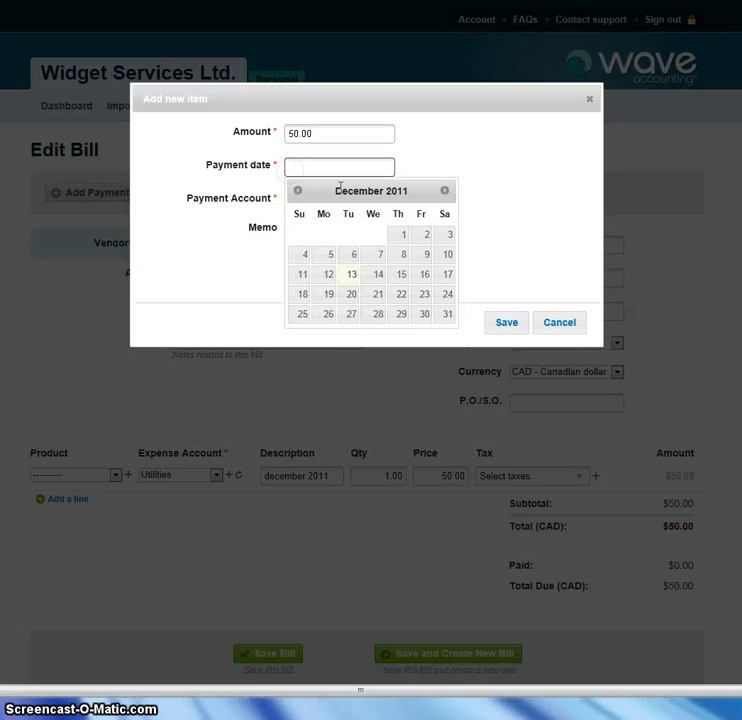
pyautogui.click(351, 274)
pyautogui.click(417, 199)
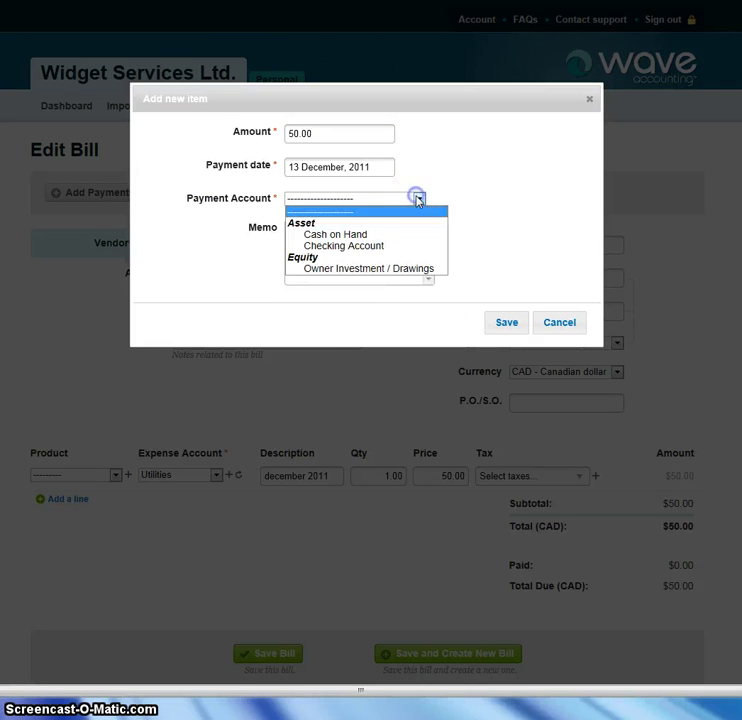
pyautogui.click(368, 245)
pyautogui.click(366, 245)
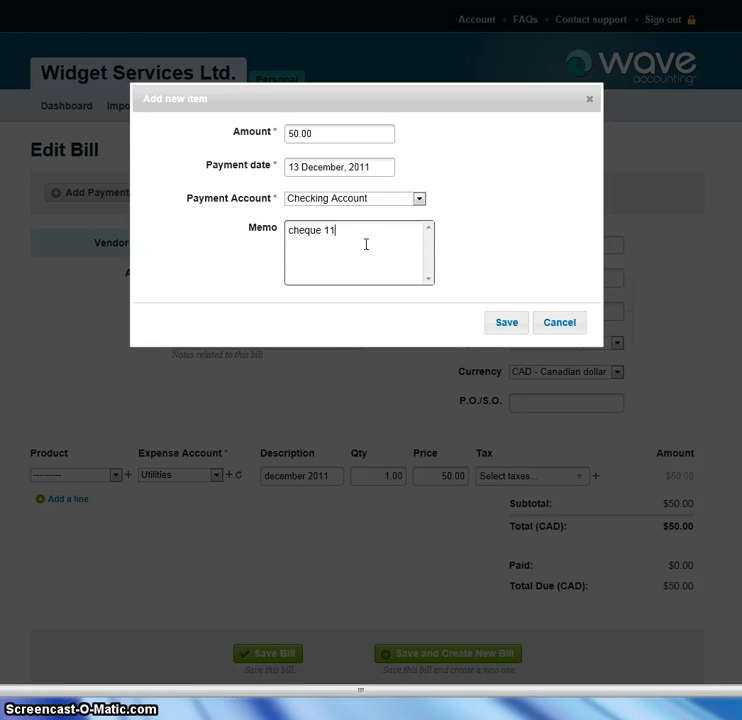
pyautogui.write('cheque 111')
pyautogui.click(506, 324)
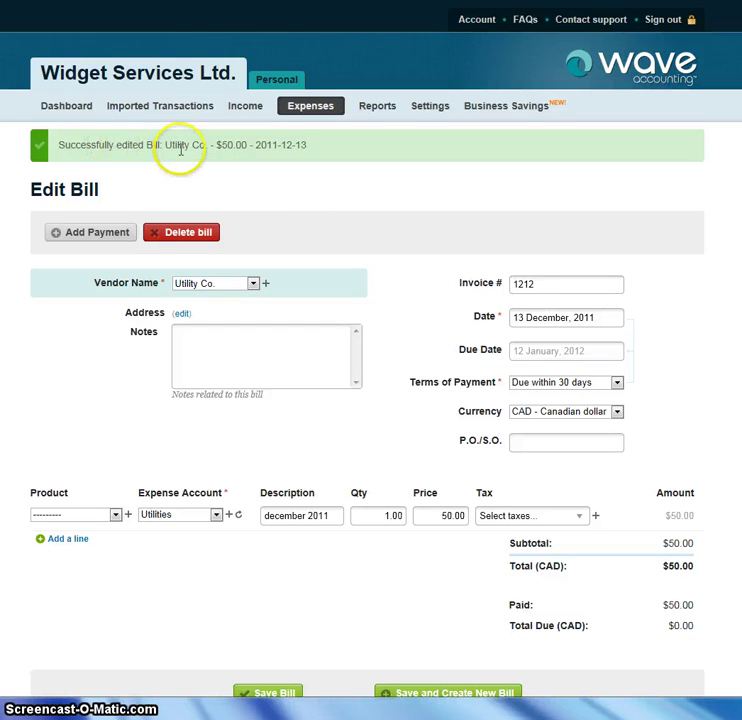
pyautogui.click(300, 110)
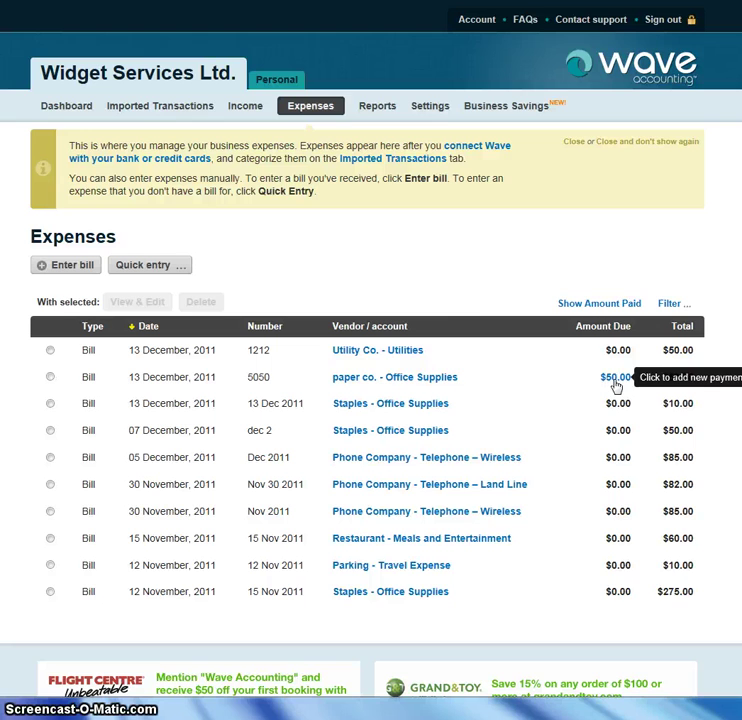
# Step: Start an account balances entry in the business settings with description "computer software" and date 31 October, 2011
pyautogui.click(430, 105)
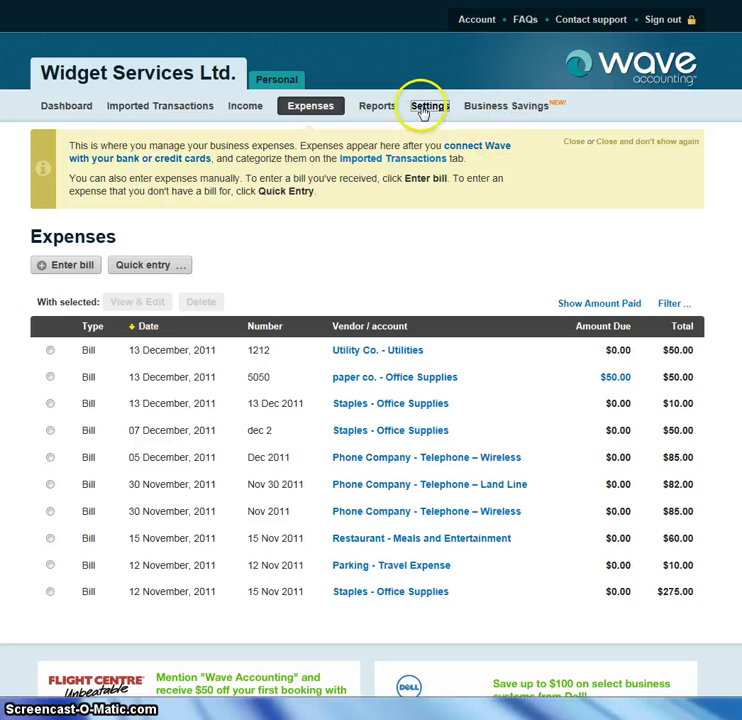
pyautogui.click(424, 108)
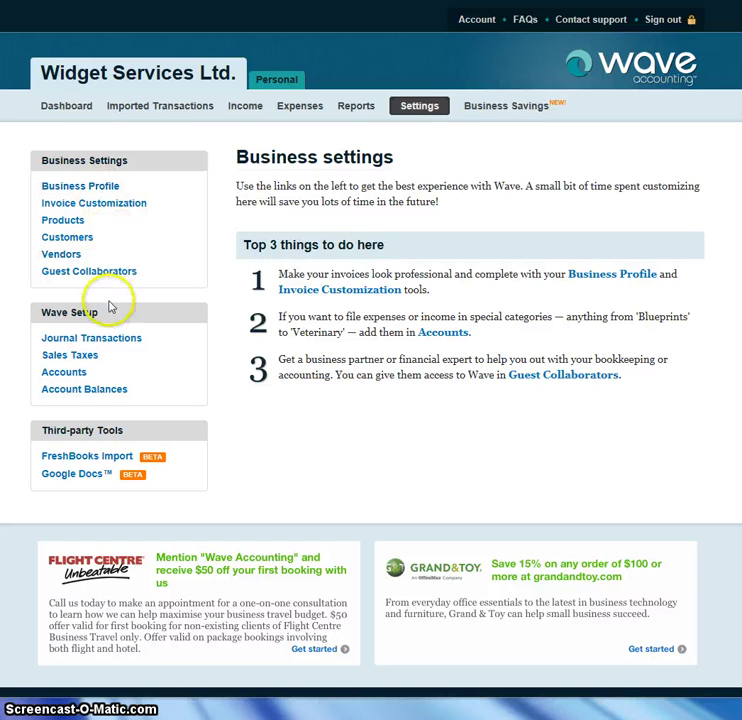
pyautogui.click(94, 394)
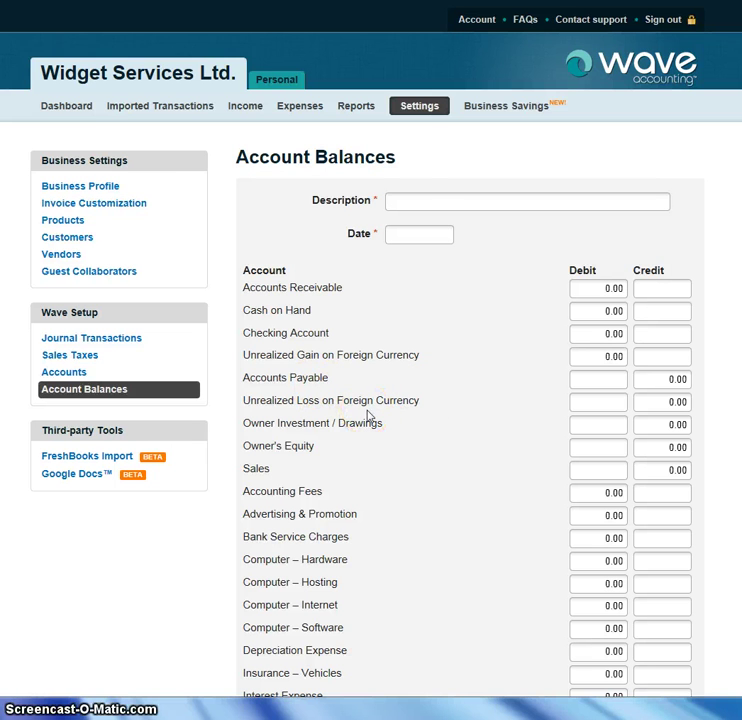
pyautogui.click(403, 197)
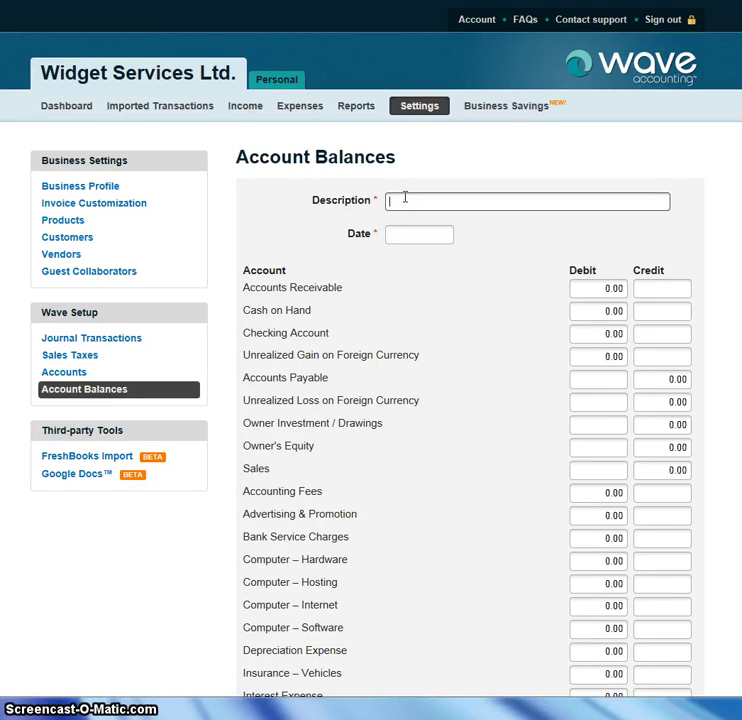
pyautogui.write('computer software')
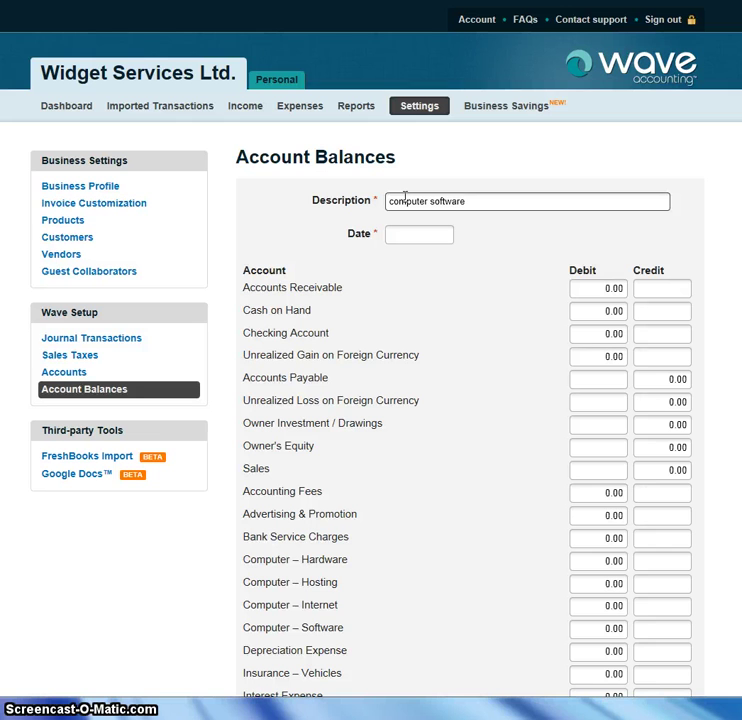
pyautogui.click(419, 238)
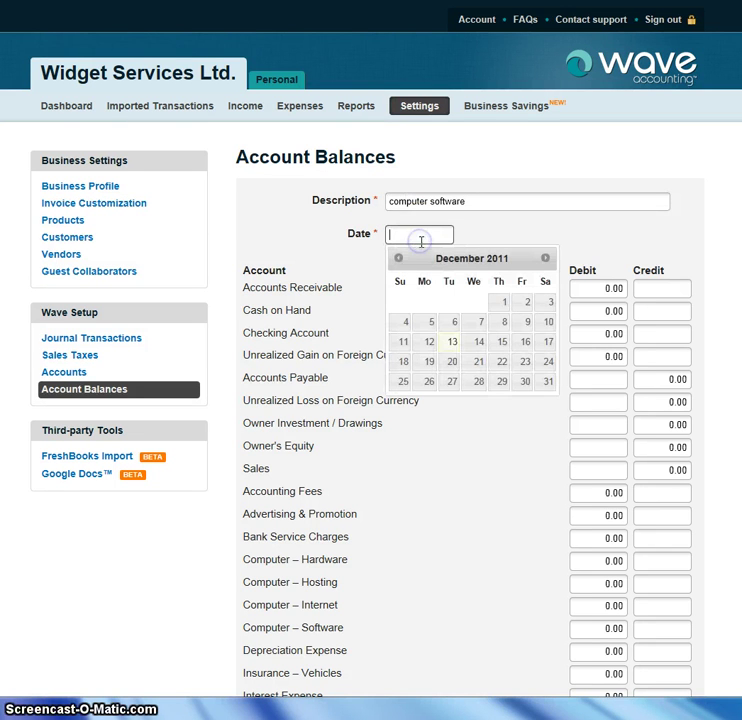
pyautogui.click(397, 259)
pyautogui.click(397, 259)
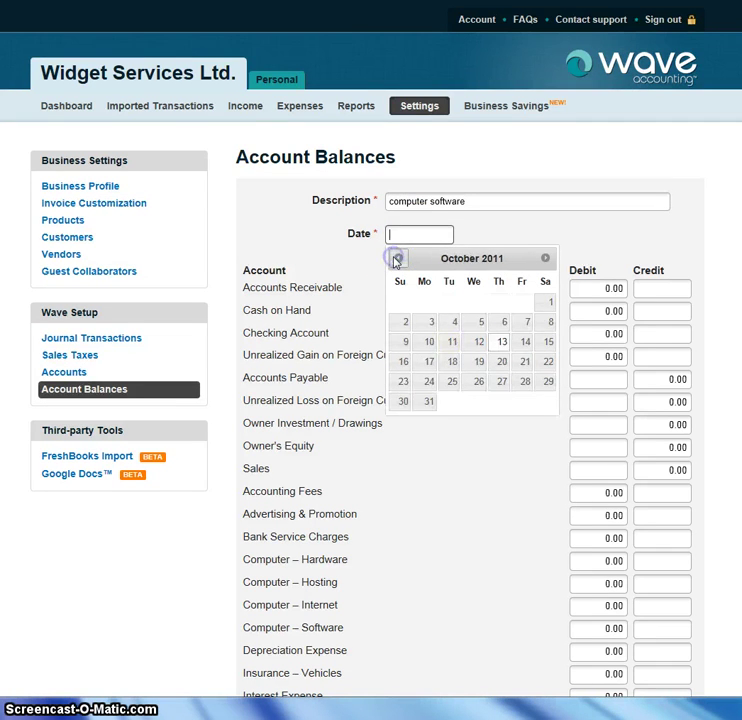
pyautogui.click(429, 400)
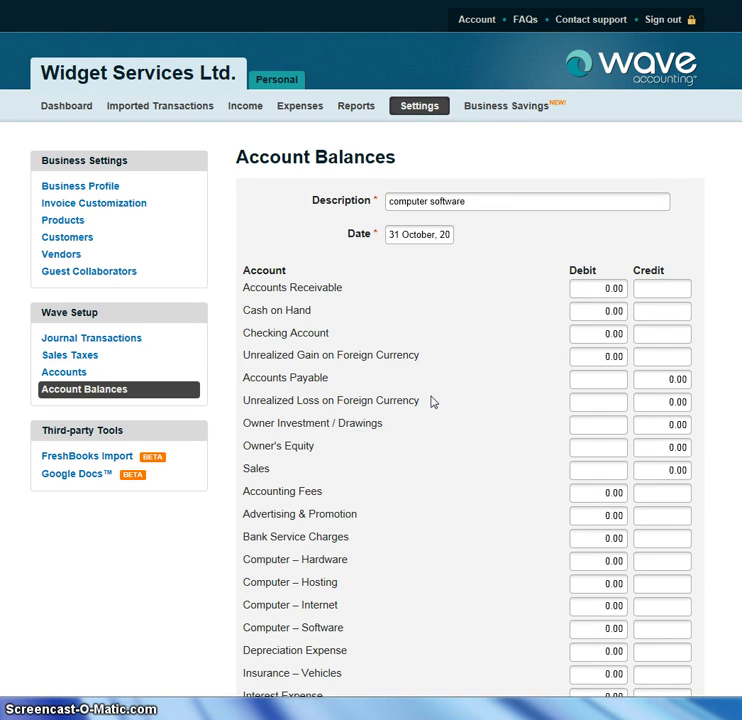
# Step: Enter a 50.00 debit for Computer – Software and a matching 50.00 credit for Accounts Payable
pyautogui.click(593, 626)
pyautogui.moveTo(593, 627); pyautogui.dragTo(655, 630)
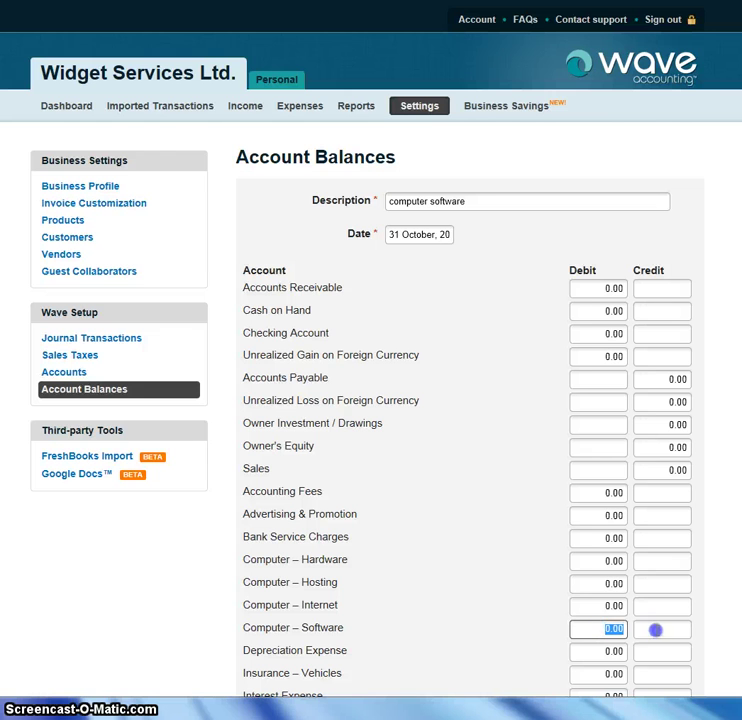
pyautogui.write('50')
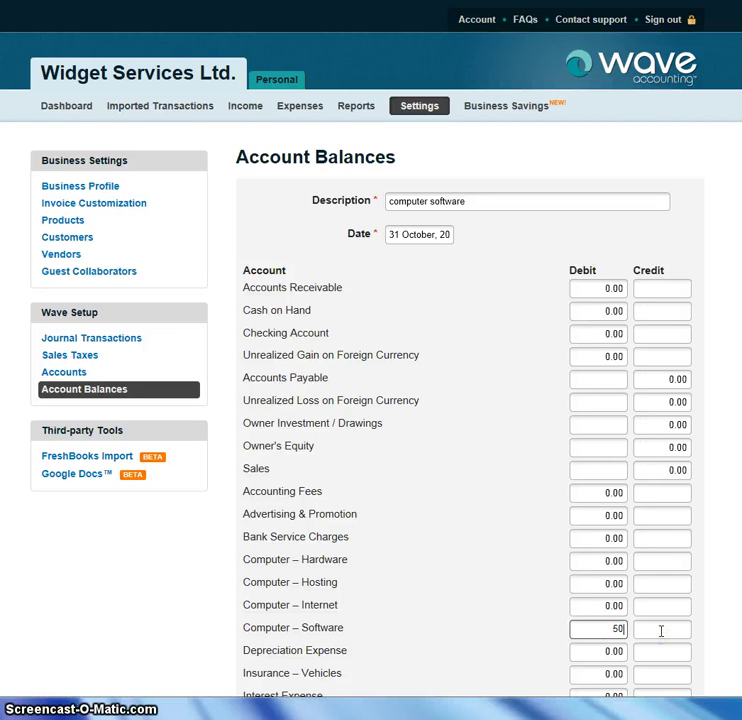
pyautogui.click(657, 632)
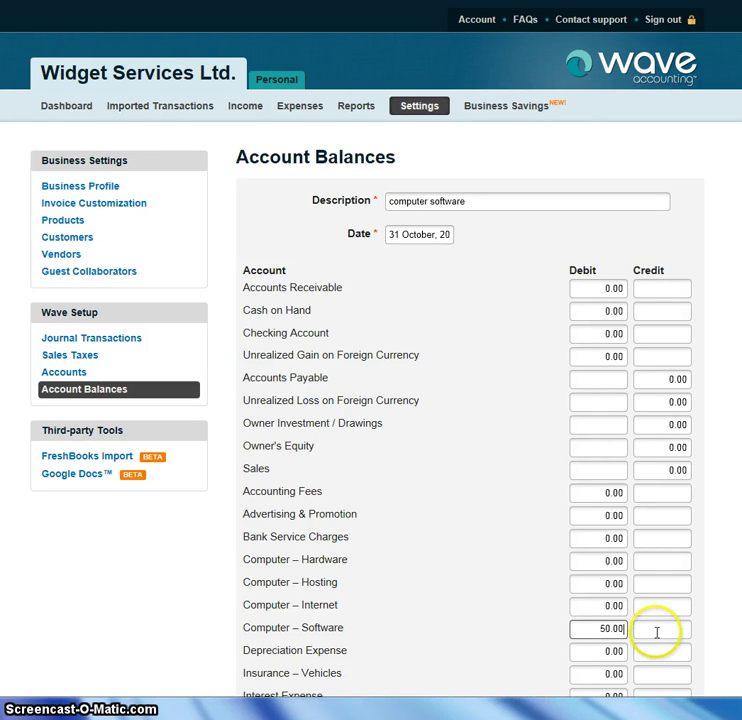
pyautogui.click(672, 497)
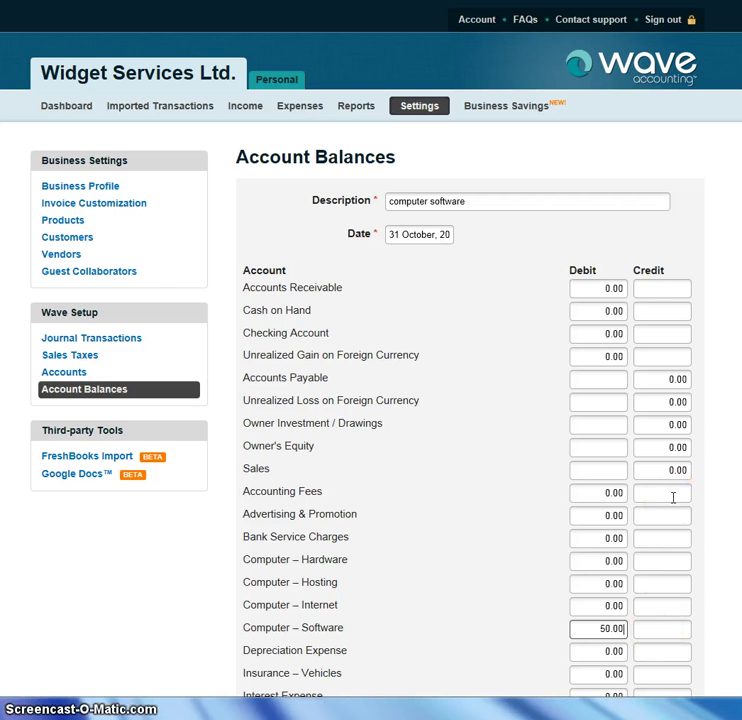
pyautogui.click(661, 379)
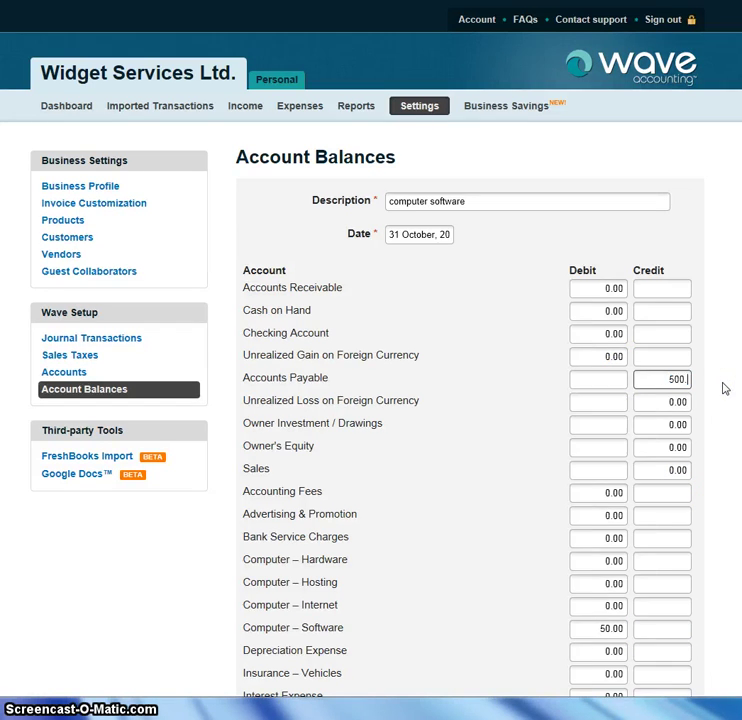
pyautogui.write('500.0')
pyautogui.press('BackSpace')
# Step: Extend the entry's description to "computer software - software co." and save the account balances
pyautogui.click(498, 202)
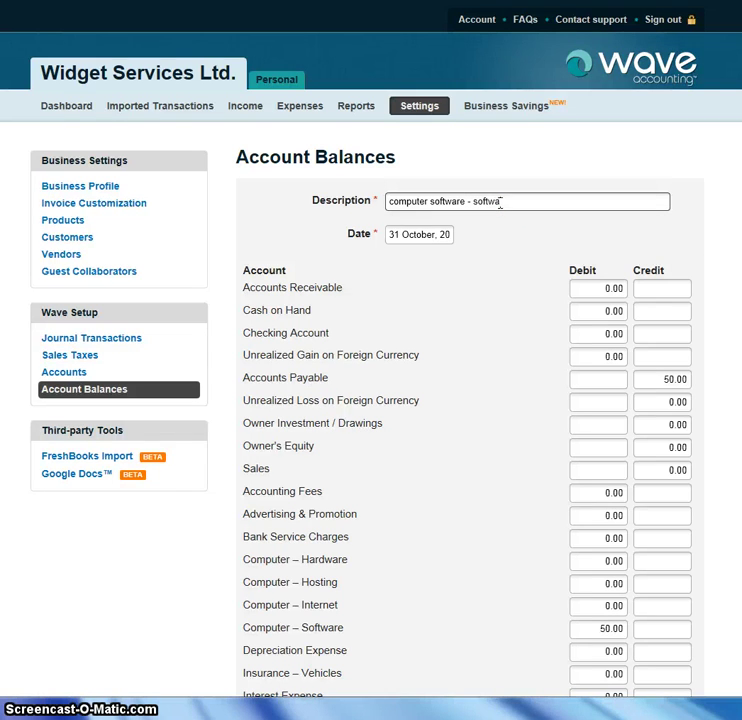
pyautogui.write('- software co.')
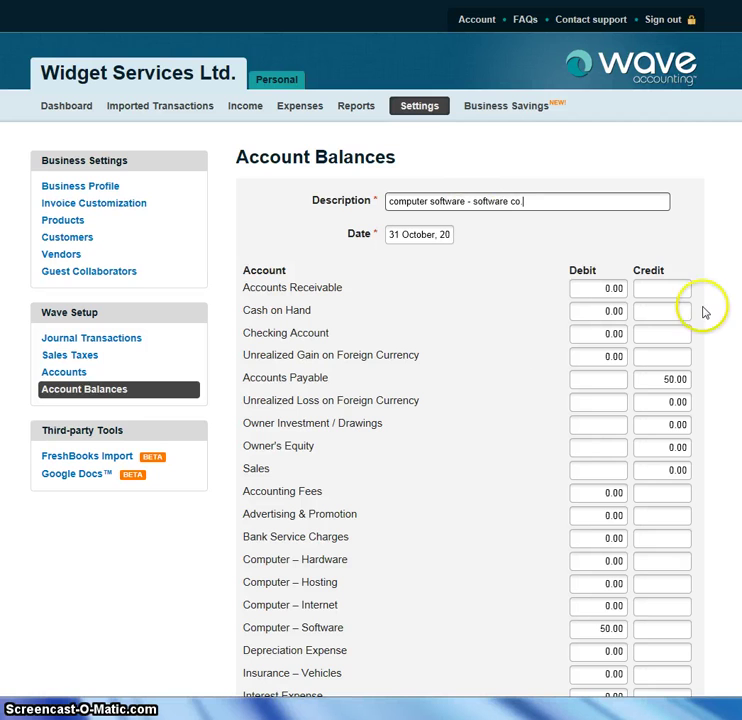
pyautogui.scroll(-5, 400, 400)
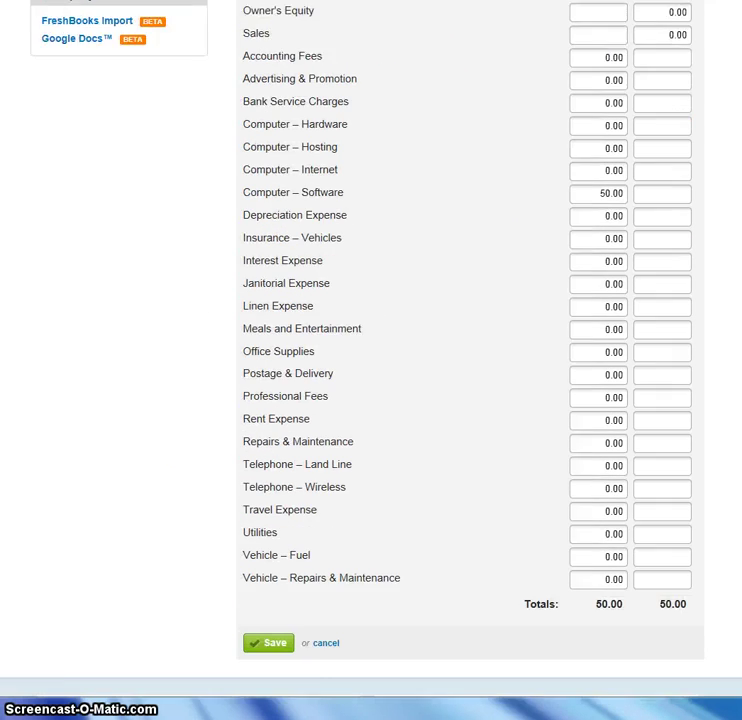
pyautogui.click(276, 584)
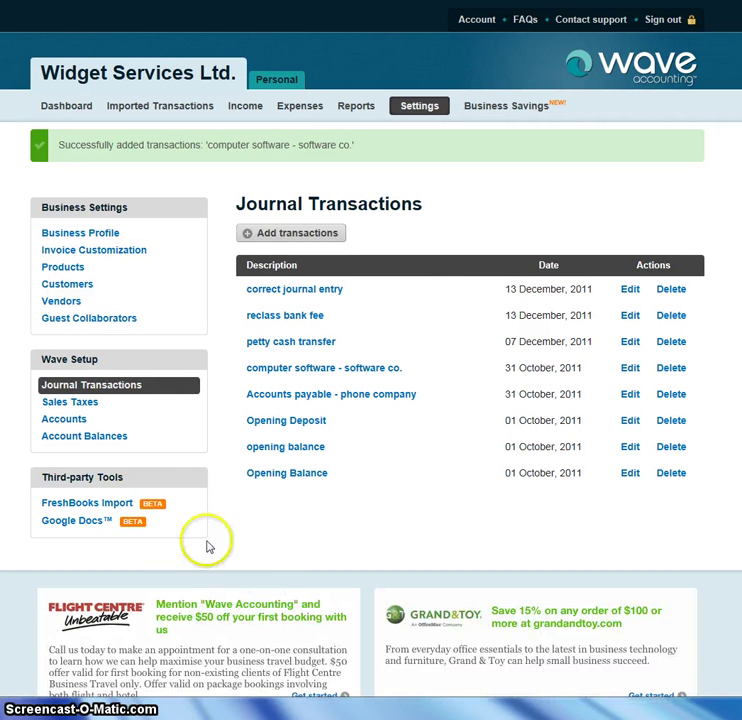
# Step: Add the fixed asset account "Machinery, equipment, furniture & fixtures" to the chart of accounts
pyautogui.click(76, 424)
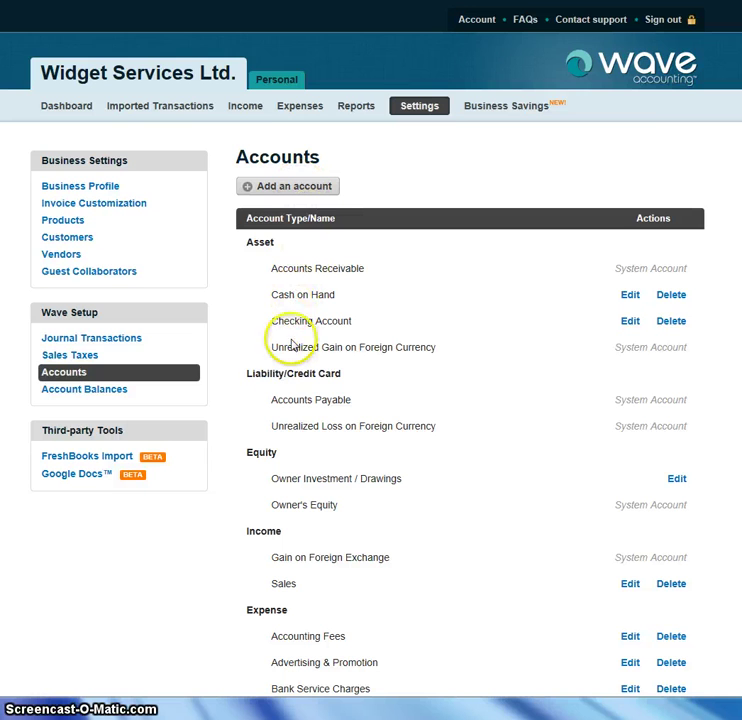
pyautogui.scroll(-5, 276, 424)
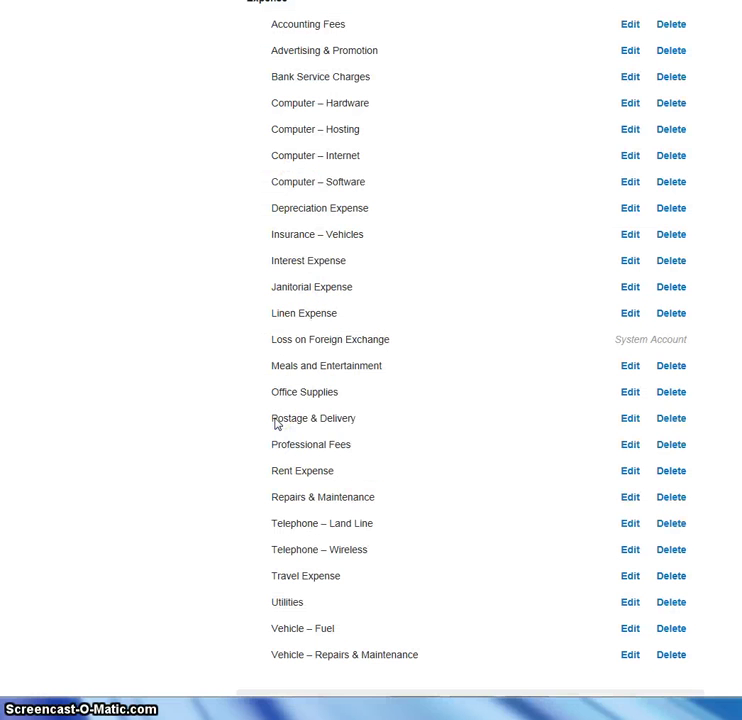
pyautogui.scroll(5, 277, 425)
pyautogui.click(298, 189)
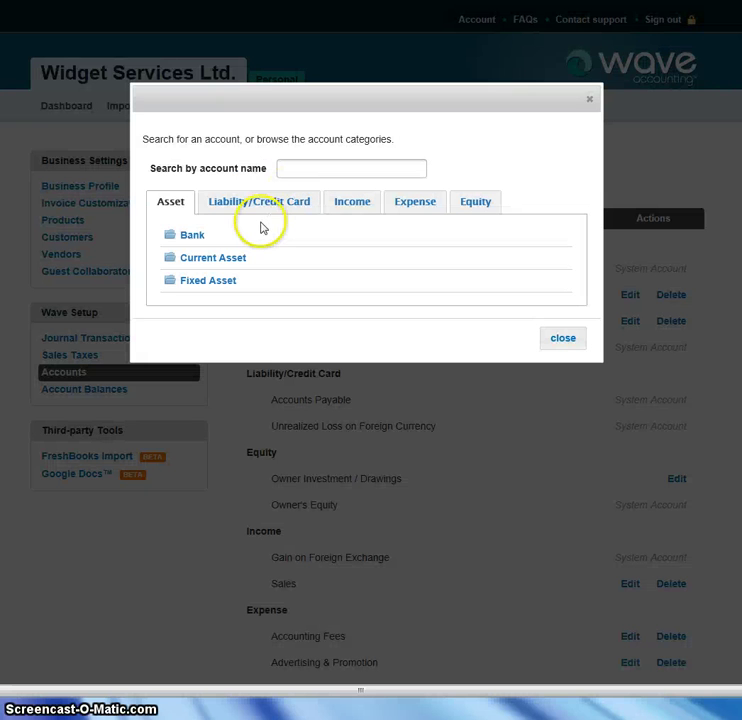
pyautogui.click(200, 282)
pyautogui.click(204, 298)
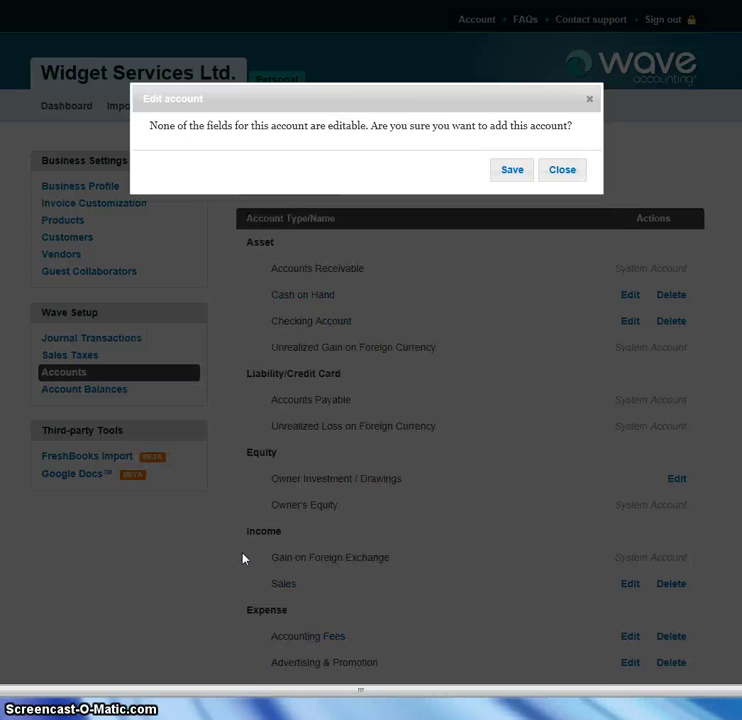
pyautogui.click(514, 254)
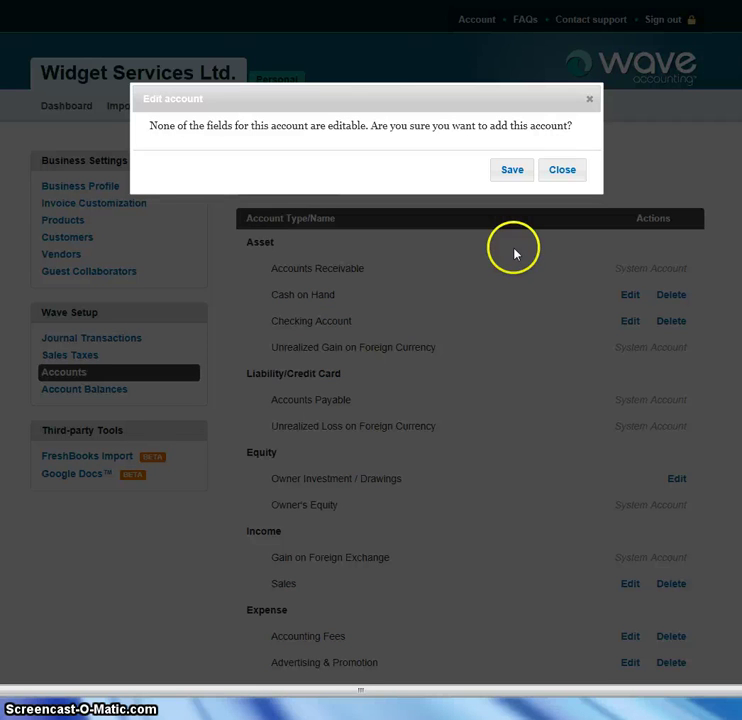
pyautogui.click(512, 169)
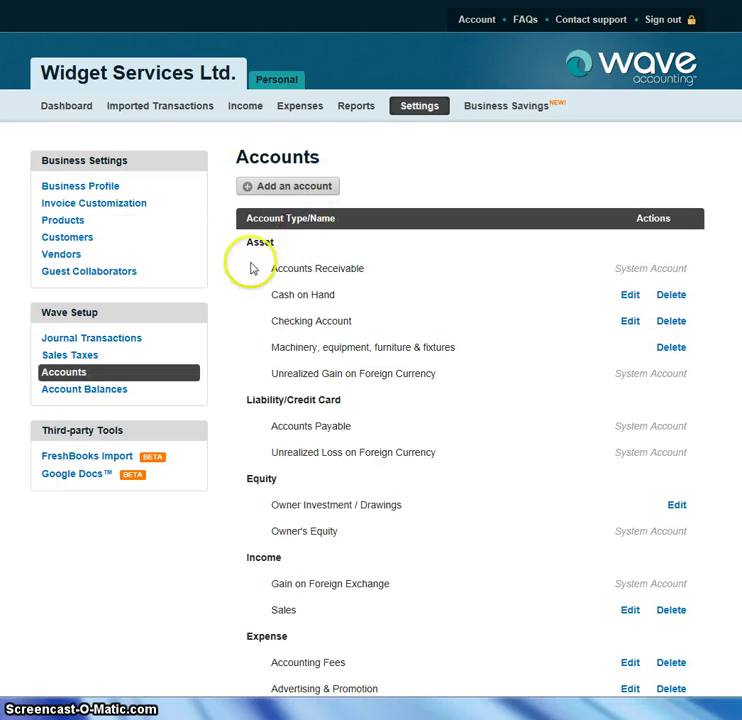
# Step: Start a new journal transaction in the business settings with the description "purchase desk"
pyautogui.click(120, 340)
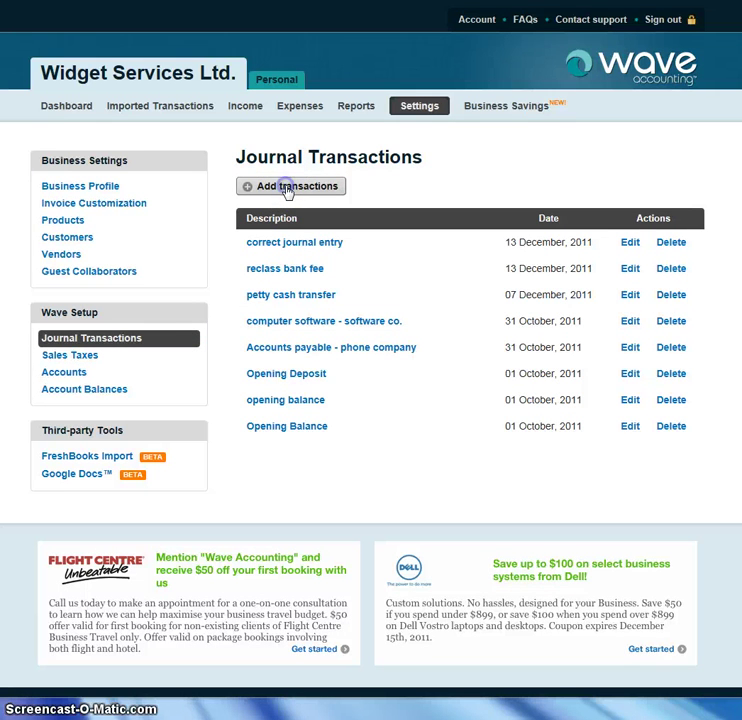
pyautogui.click(288, 189)
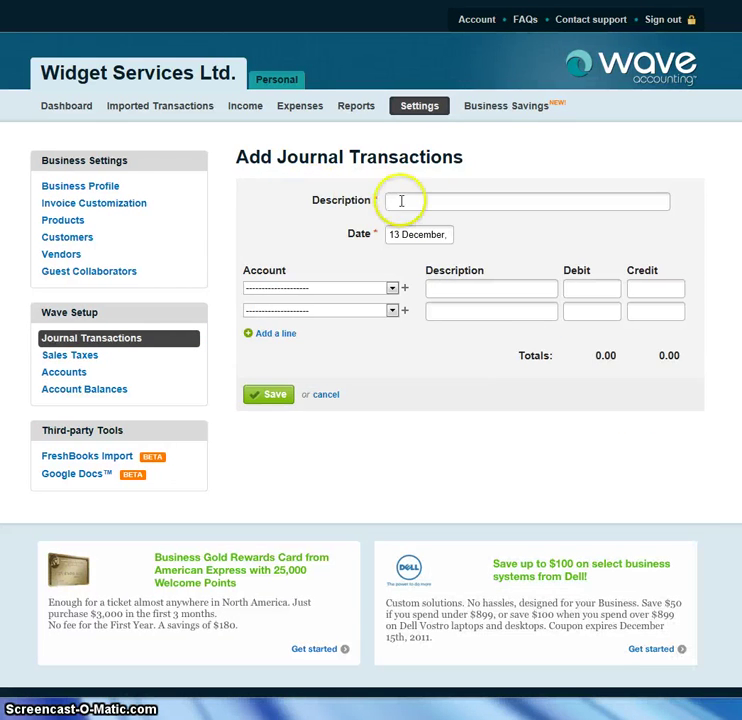
pyautogui.click(400, 200)
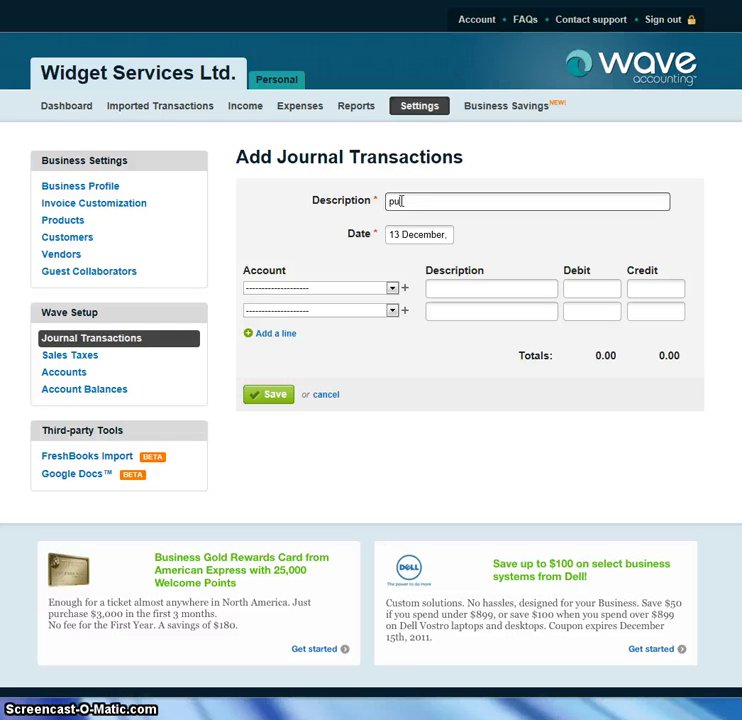
pyautogui.press('BackSpace')
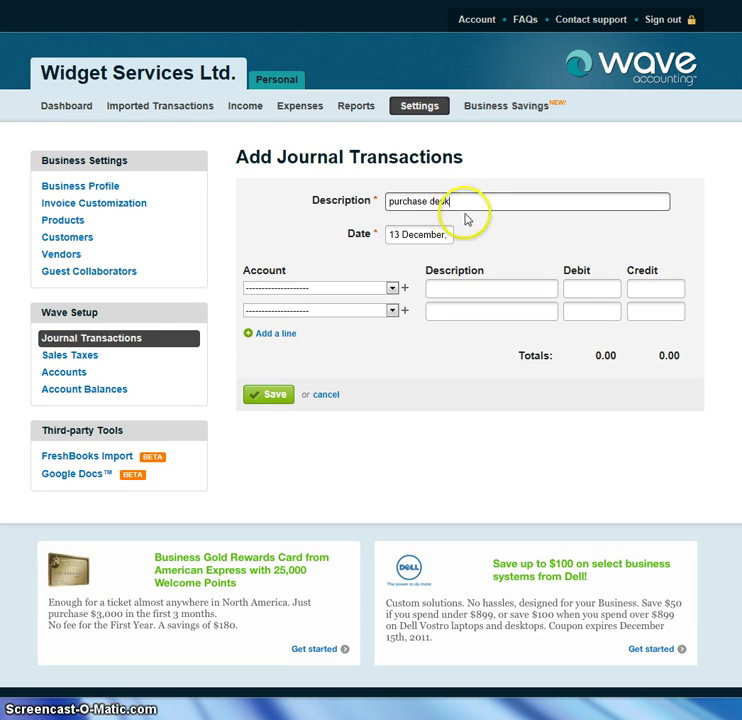
# Step: Fill the first journal line with account Machinery, equipment, furniture & fixtures, description "desk" and a 100.00 debit
pyautogui.click(393, 289)
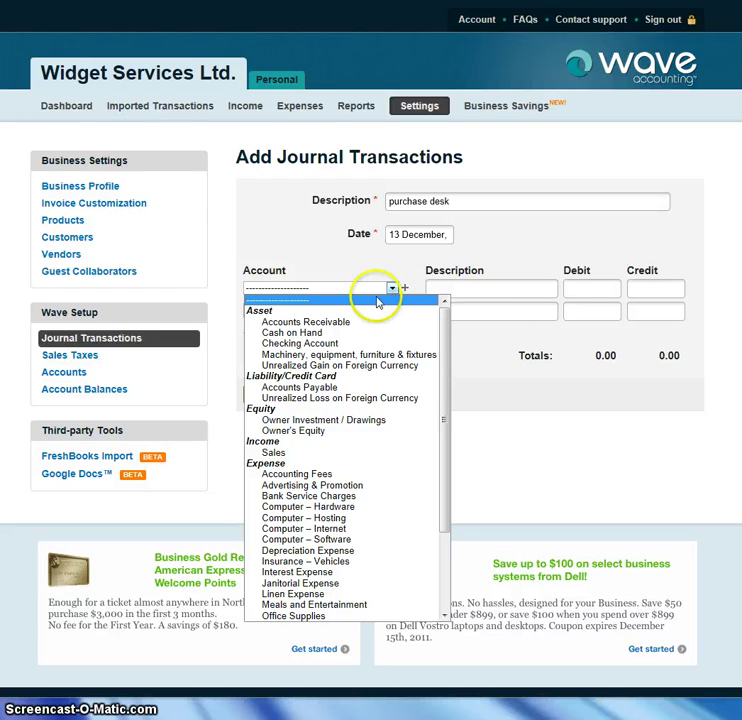
pyautogui.click(331, 354)
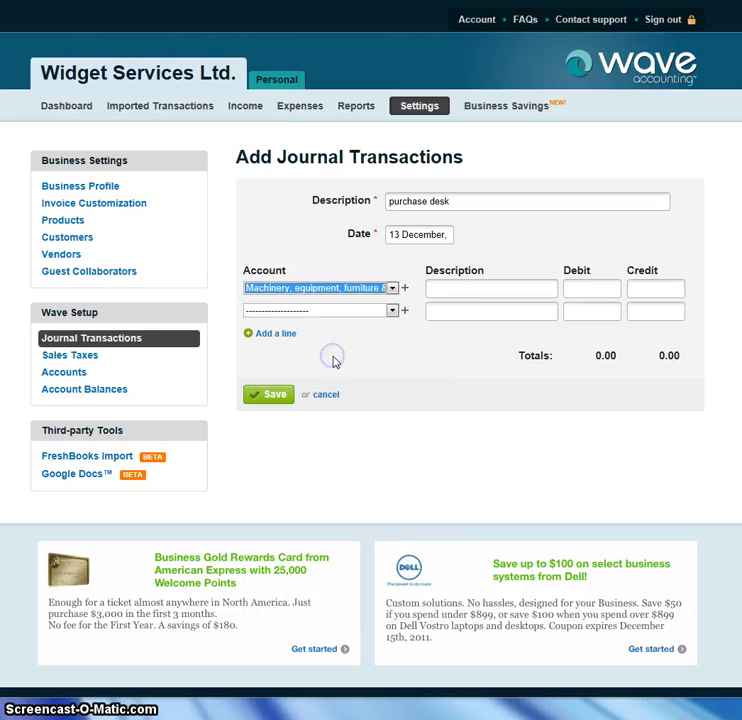
pyautogui.click(452, 287)
pyautogui.write('desk')
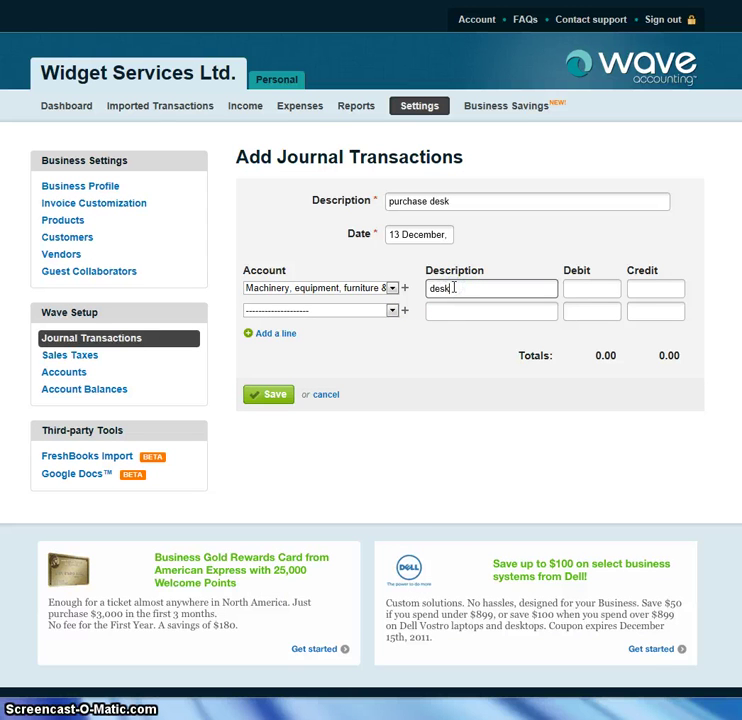
pyautogui.press('Tab')
pyautogui.write('1')
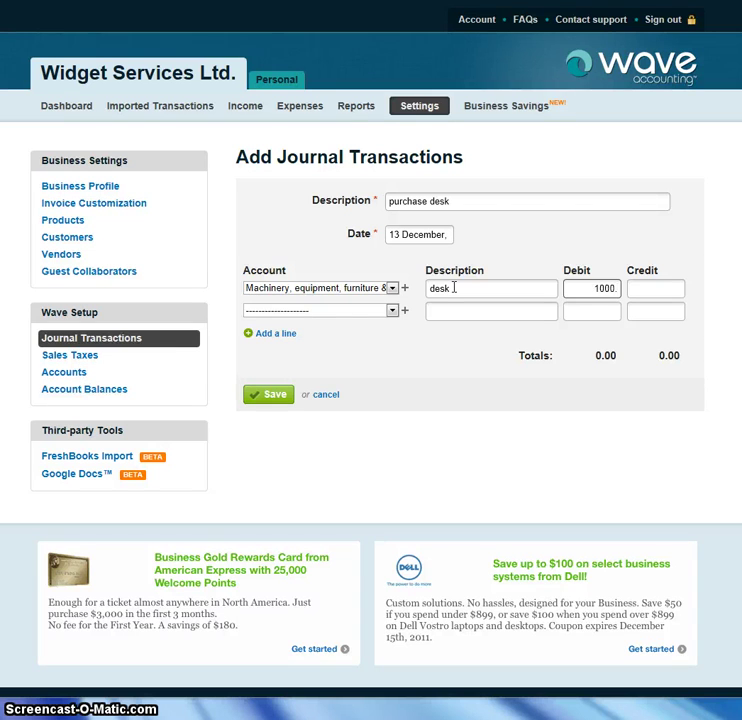
pyautogui.write('00.00')
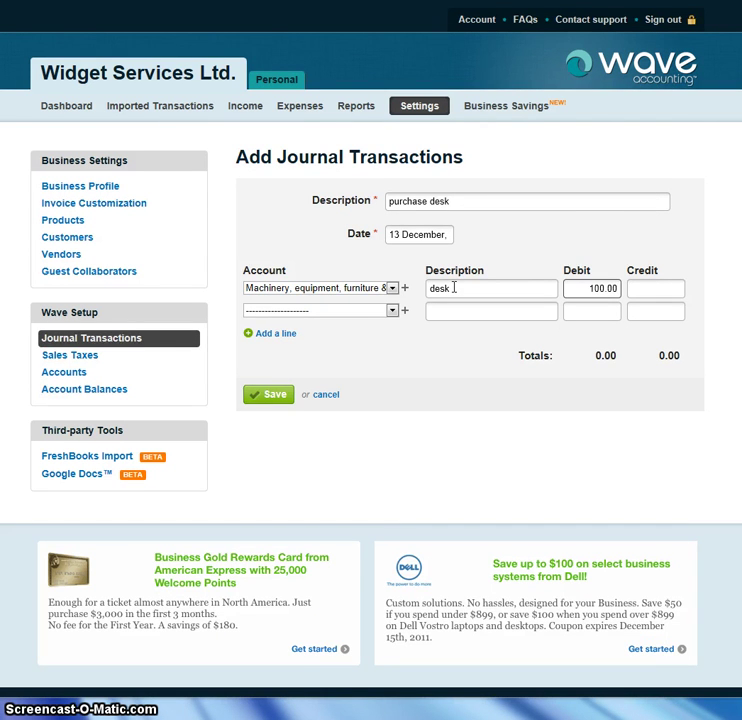
# Step: Fill the second journal line with Cash on Hand, description "desk" and a 100.00 credit, and save the transaction
pyautogui.click(392, 310)
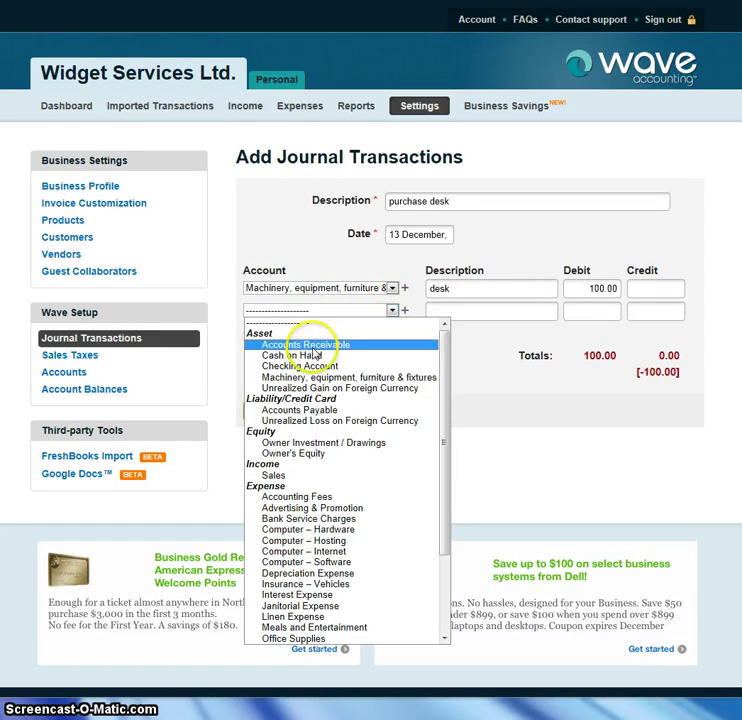
pyautogui.click(315, 355)
pyautogui.click(444, 310)
pyautogui.write('d')
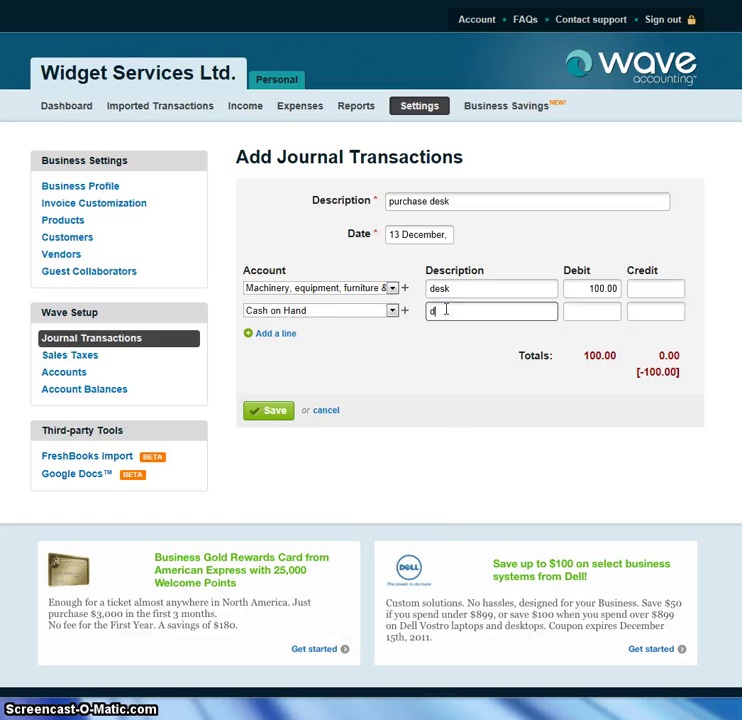
pyautogui.write('esk')
pyautogui.press('Tab')
pyautogui.press('Tab')
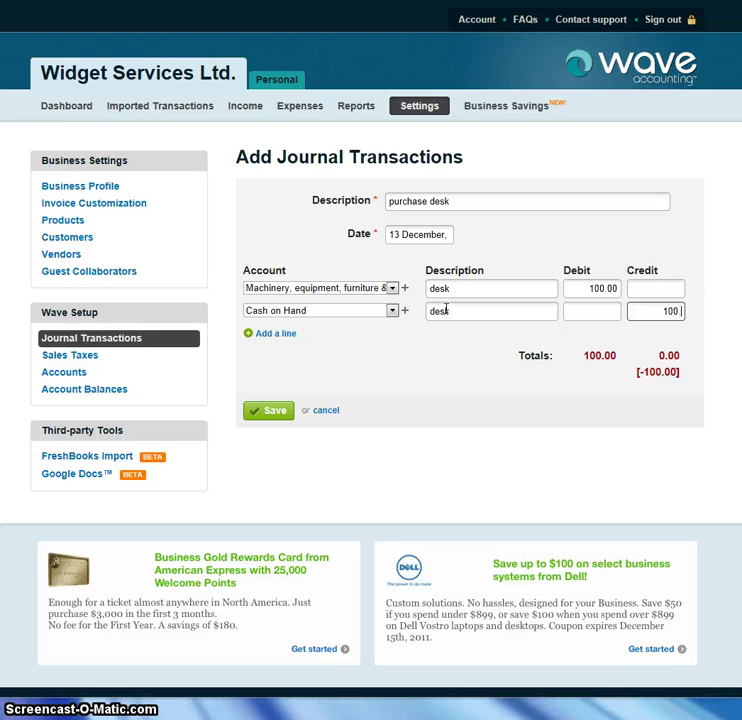
pyautogui.press('Tab')
pyautogui.click(250, 396)
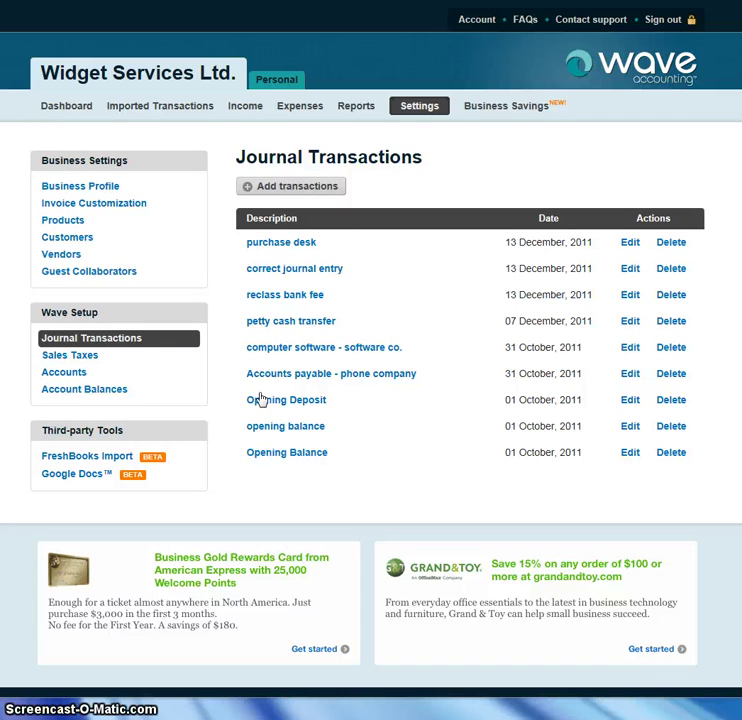
# Step: Review the business's vendor list and customer list in the settings
pyautogui.click(62, 254)
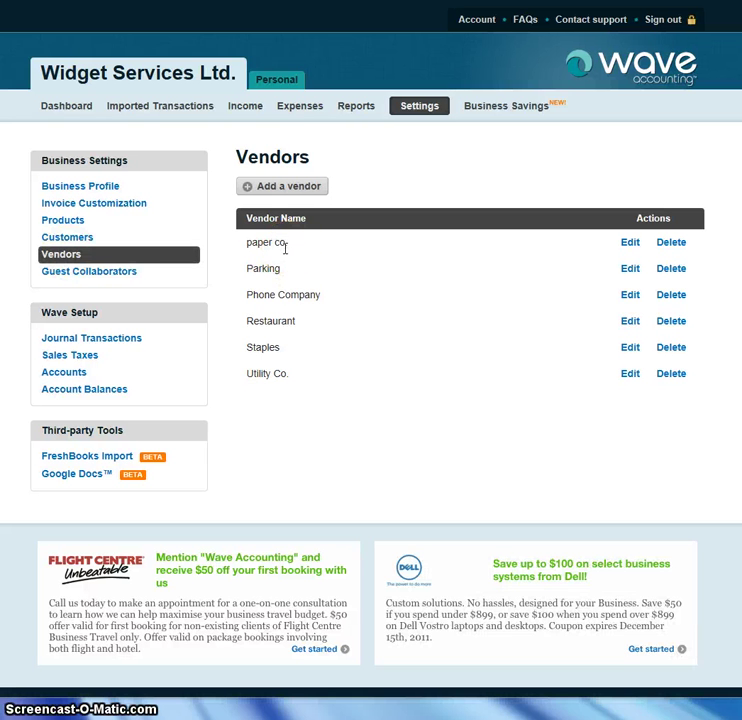
pyautogui.click(78, 240)
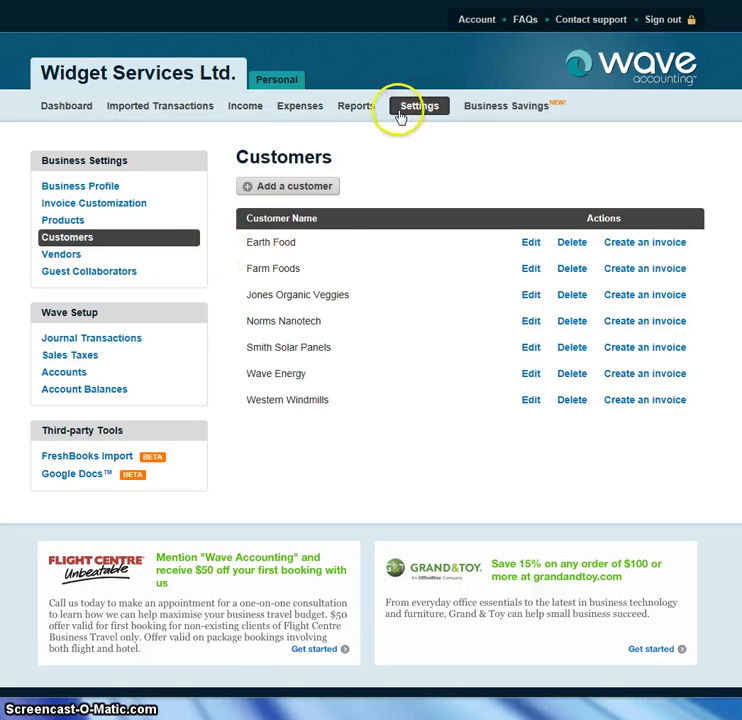
# Step: Start a guest collaborator invitation with View And Edit access and cancel it
pyautogui.click(122, 278)
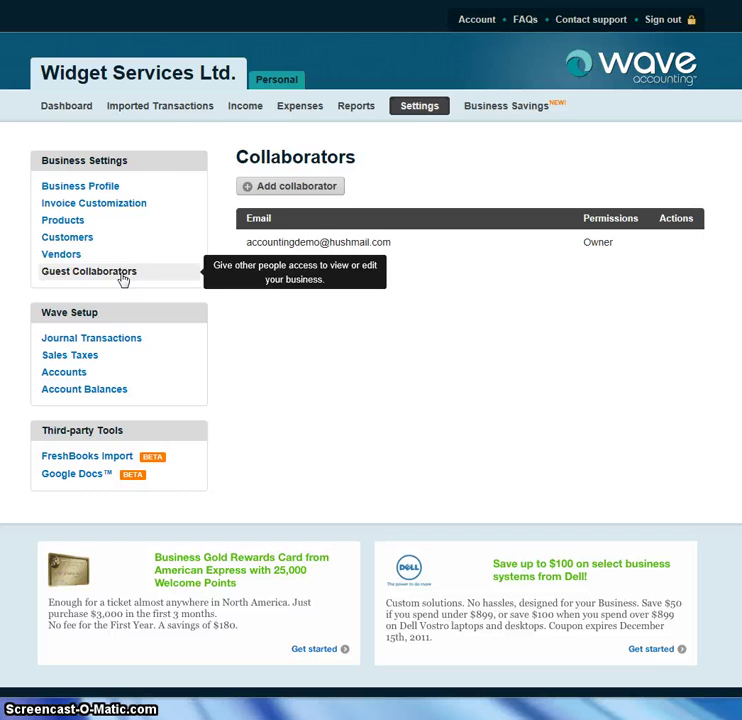
pyautogui.click(286, 187)
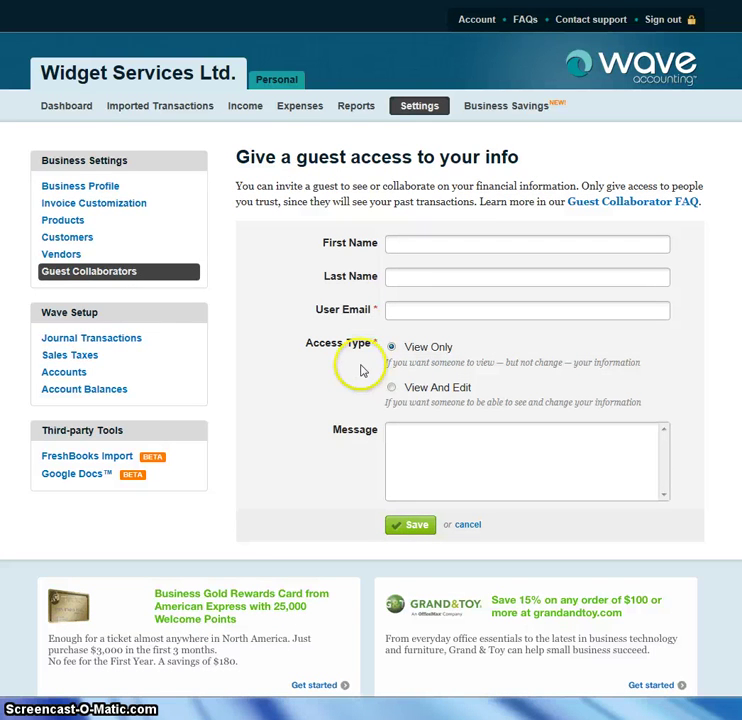
pyautogui.click(391, 388)
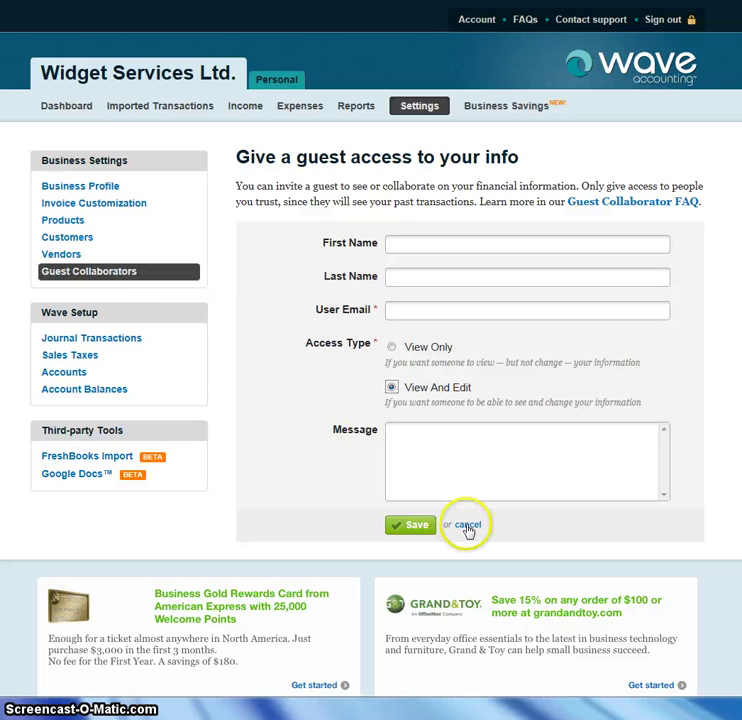
pyautogui.doubleClick(466, 527)
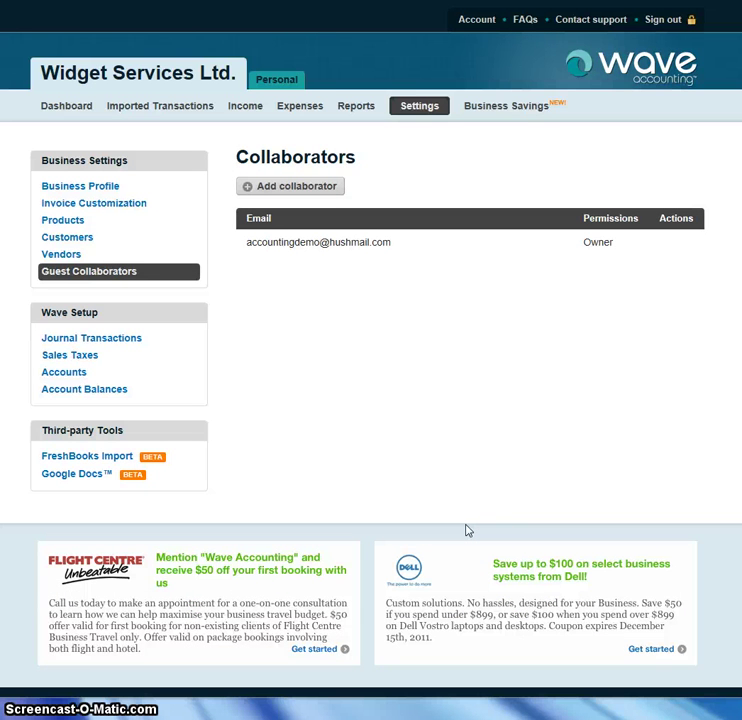
# Step: Examine the Balance Sheet down to total equity, and the Income Statement report
pyautogui.click(356, 113)
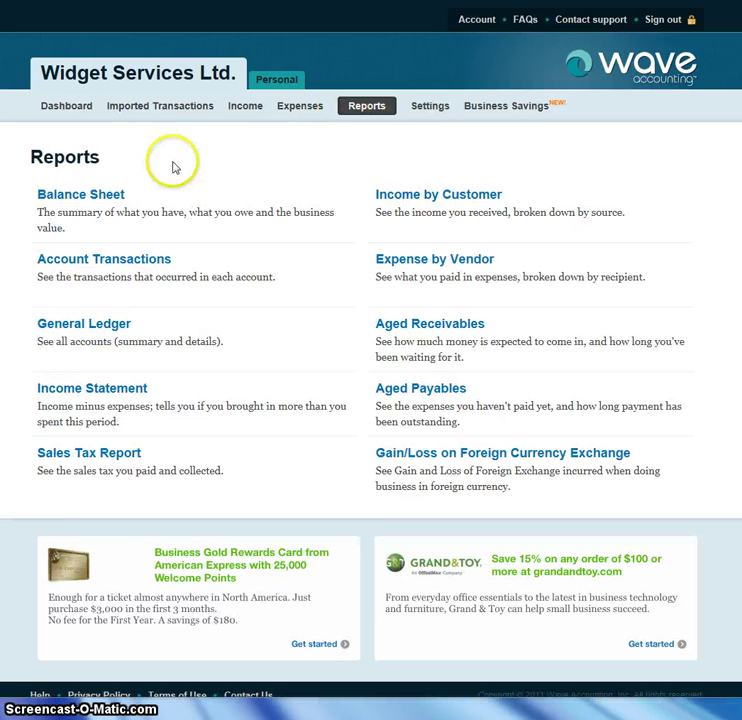
pyautogui.click(101, 202)
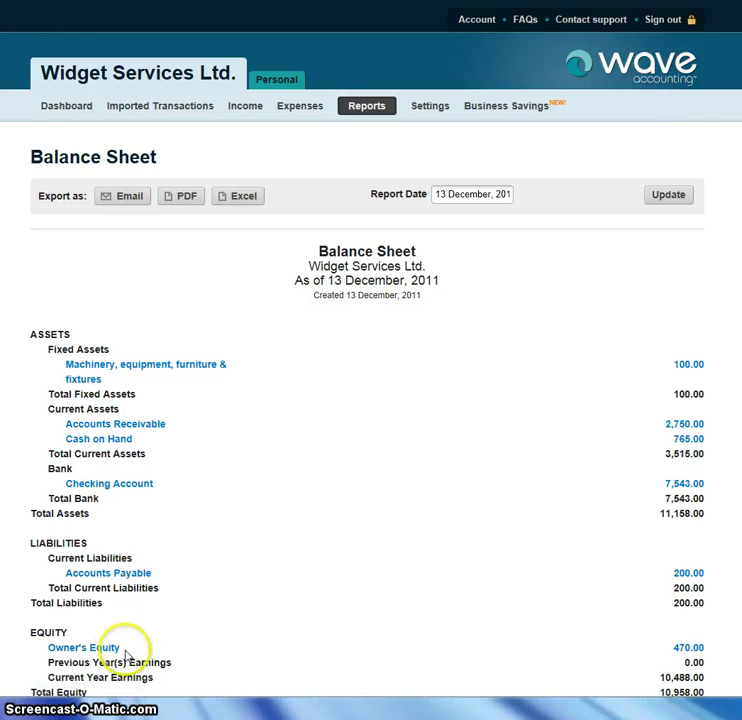
pyautogui.scroll(-5, 124, 654)
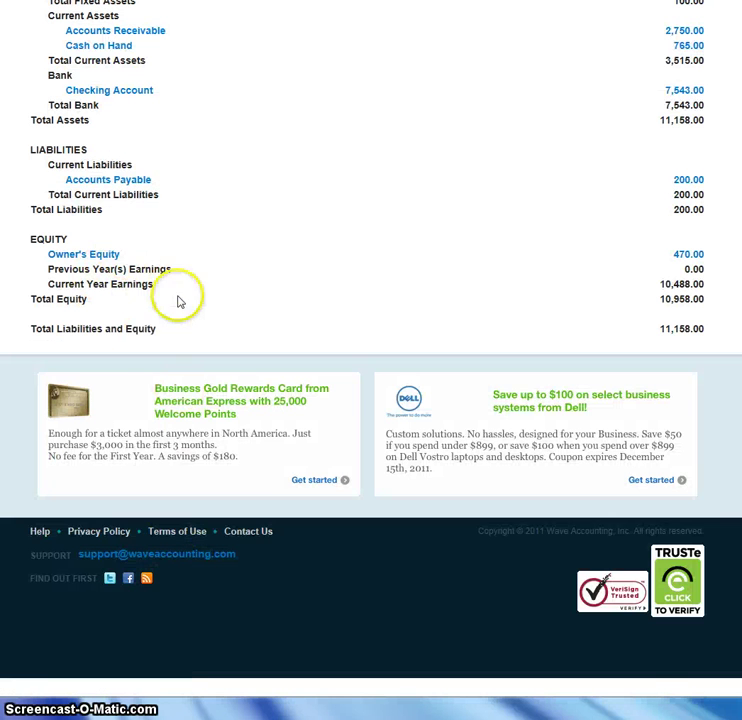
pyautogui.scroll(5, 190, 290)
pyautogui.click(365, 117)
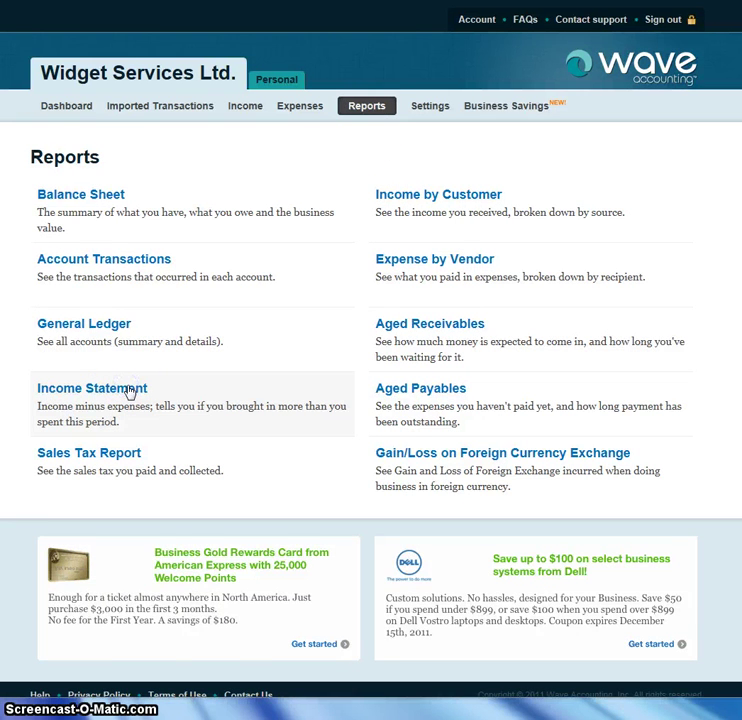
pyautogui.click(130, 393)
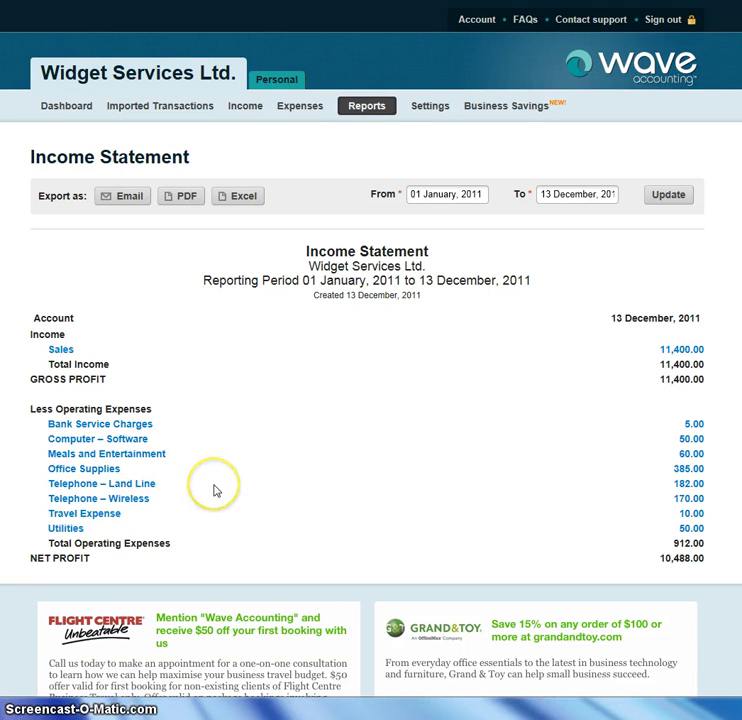
# Step: Examine the Aged Receivables and Aged Payables reports
pyautogui.click(374, 107)
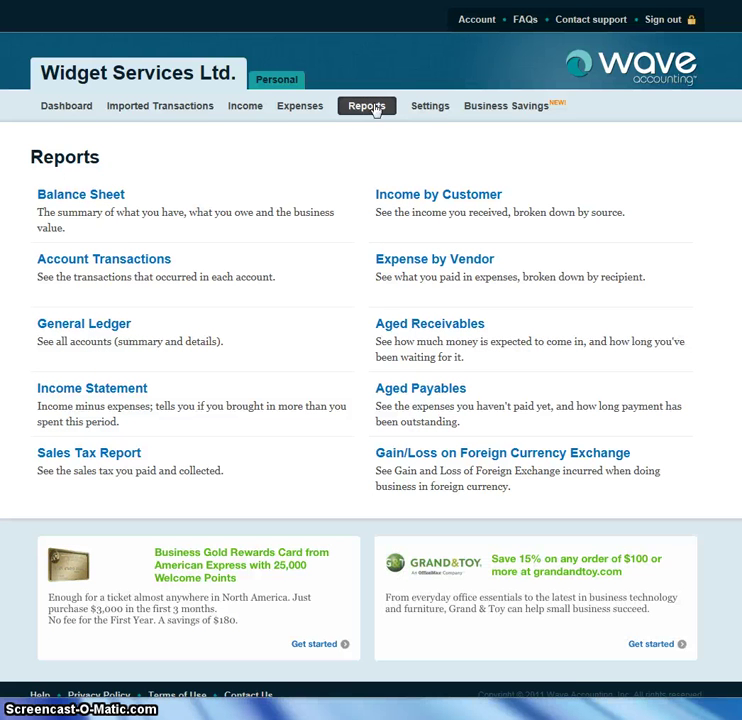
pyautogui.click(401, 326)
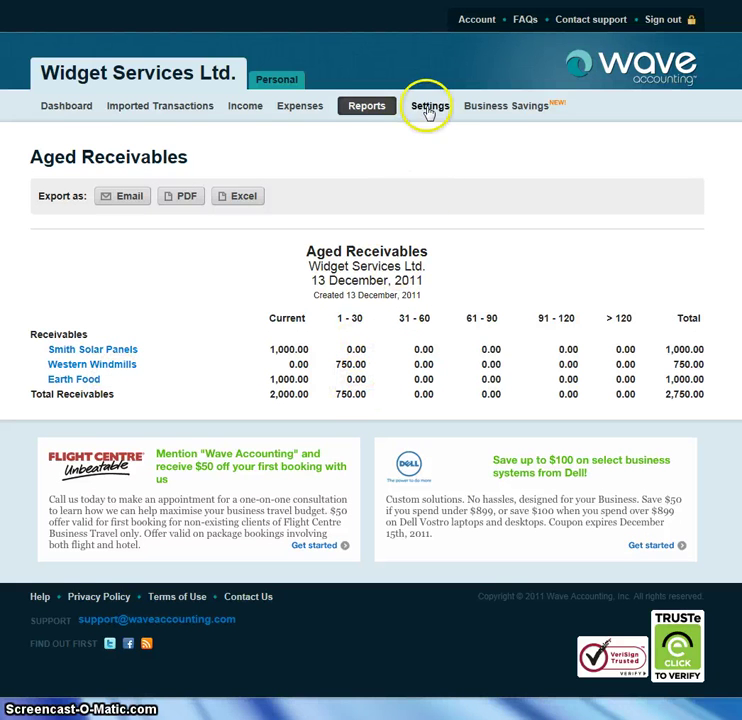
pyautogui.click(375, 113)
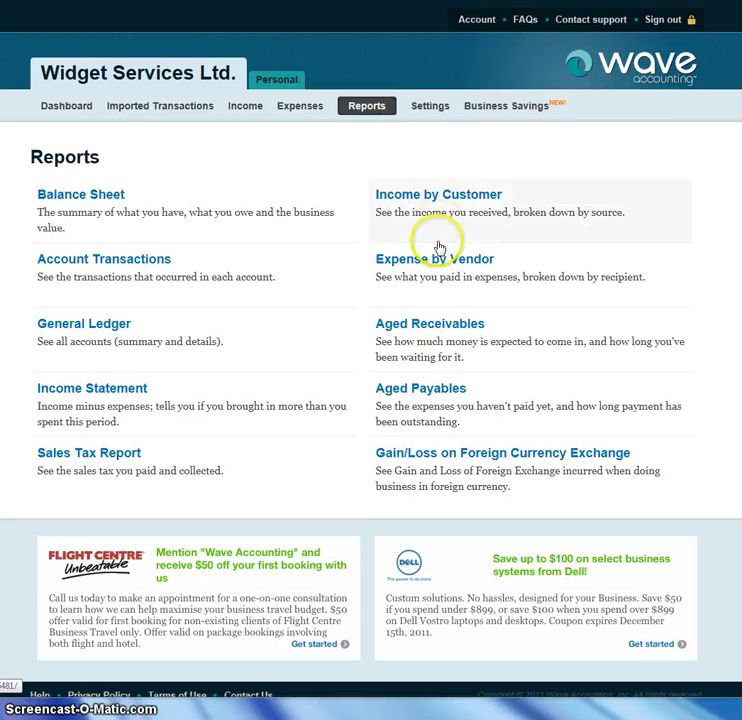
pyautogui.click(414, 390)
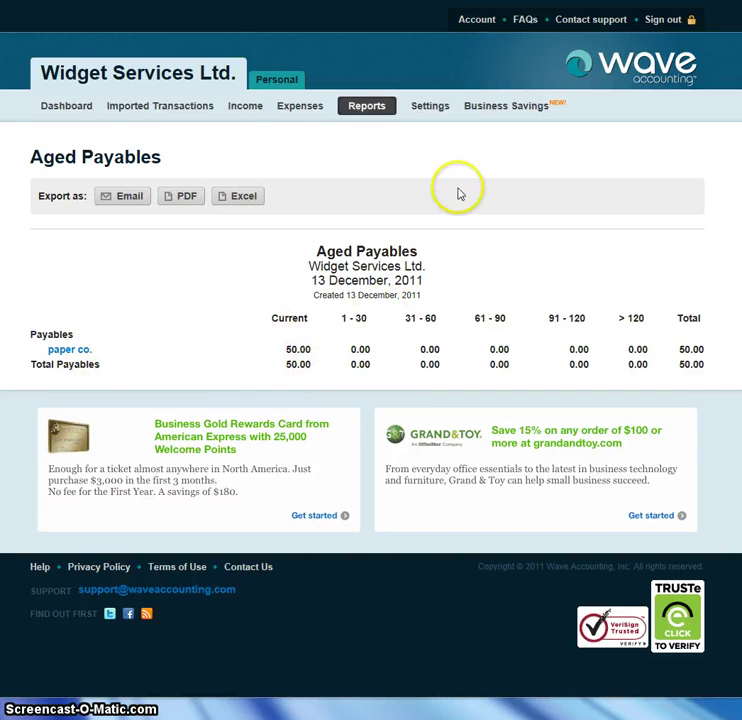
# Step: Open the General Ledger report in its detailed version and look through the transactions of each account
pyautogui.click(374, 110)
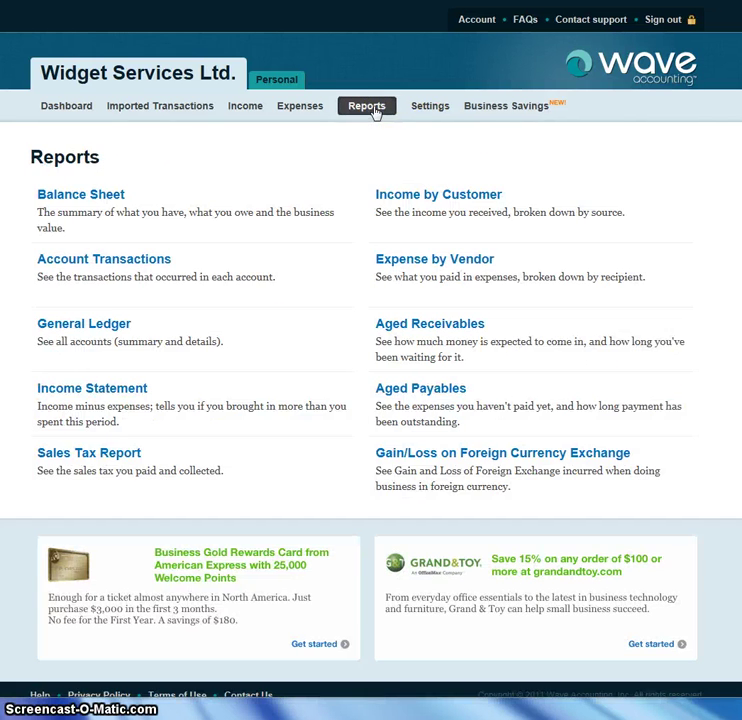
pyautogui.click(113, 330)
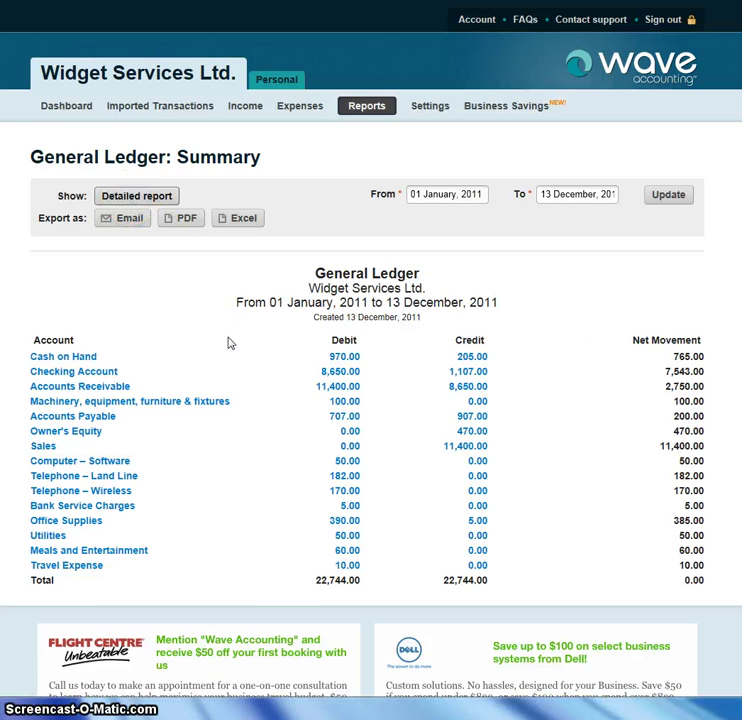
pyautogui.scroll(-6, 182, 431)
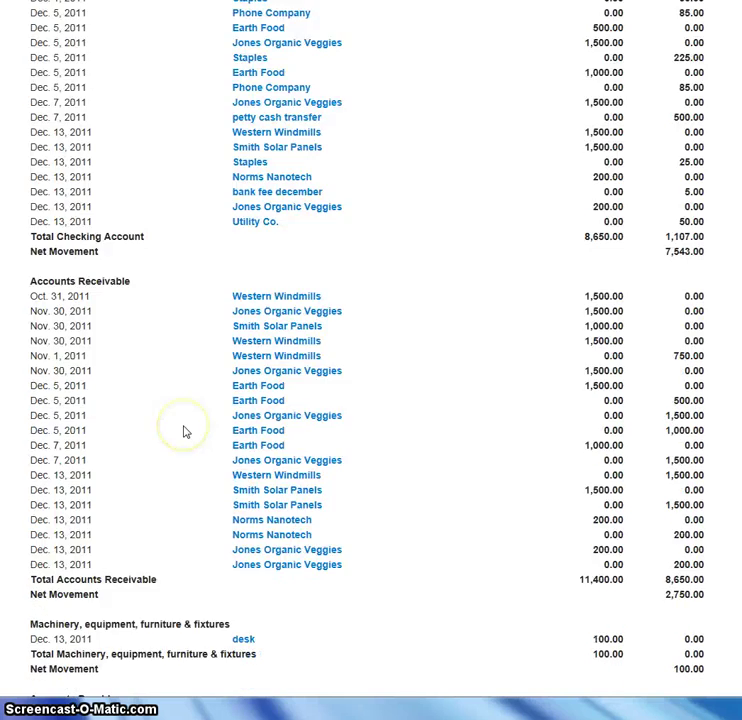
pyautogui.scroll(-15, 183, 431)
pyautogui.scroll(10, 183, 431)
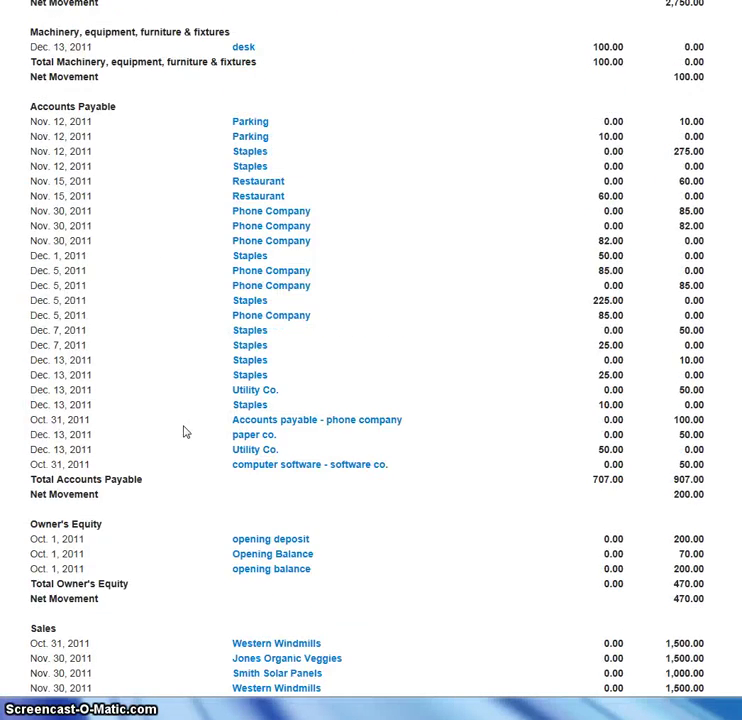
pyautogui.scroll(15, 184, 431)
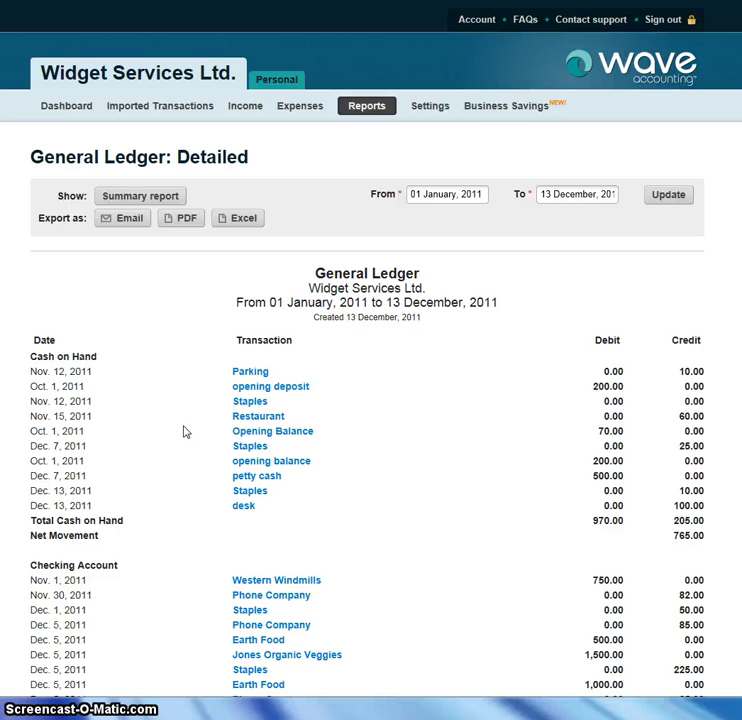
# Step: Open the imported transactions page and examine the options for connecting a bank or credit card account and uploading a bank statement
pyautogui.click(117, 110)
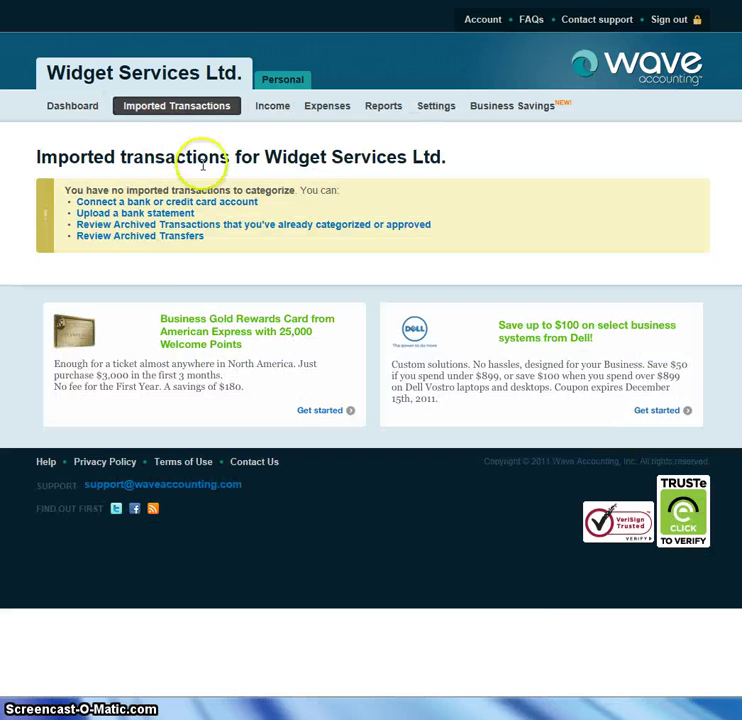
pyautogui.click(150, 218)
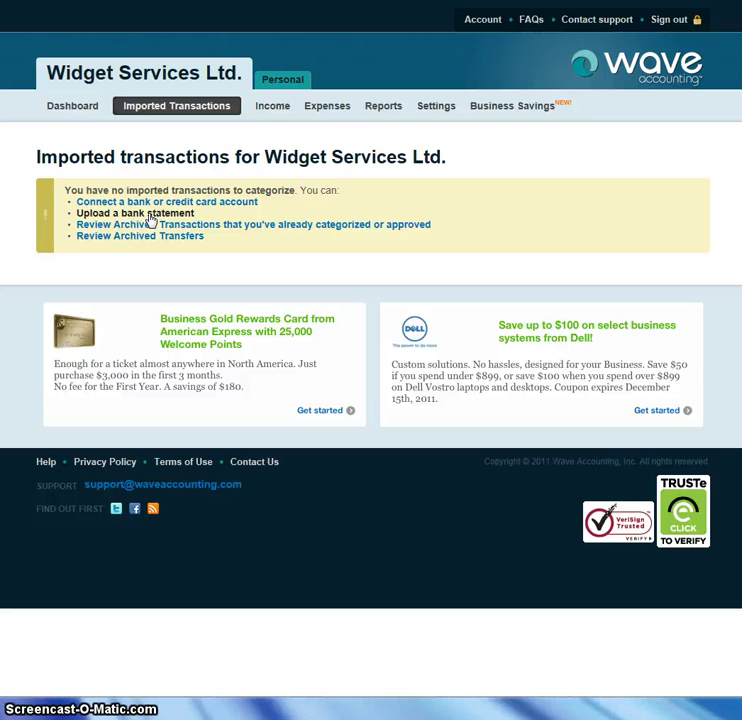
pyautogui.click(162, 203)
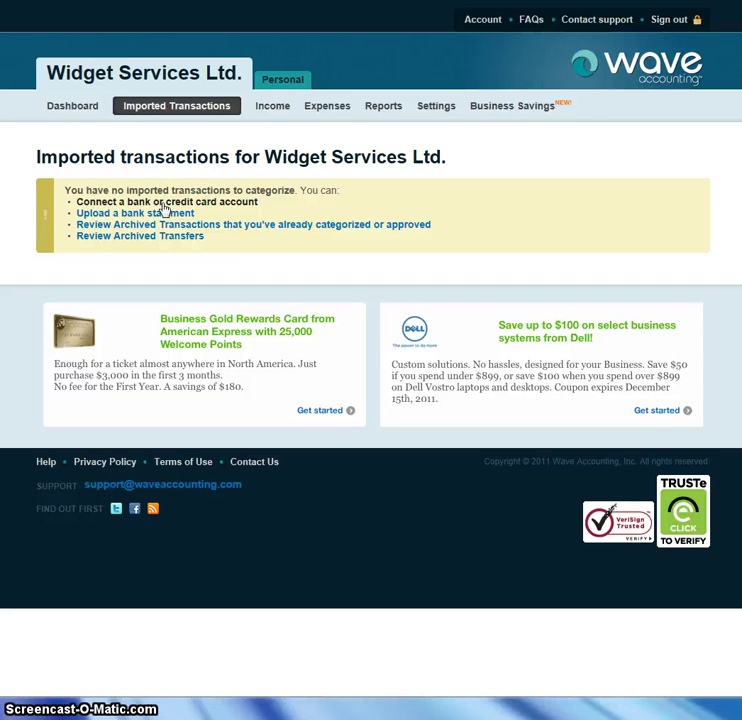
pyautogui.click(162, 213)
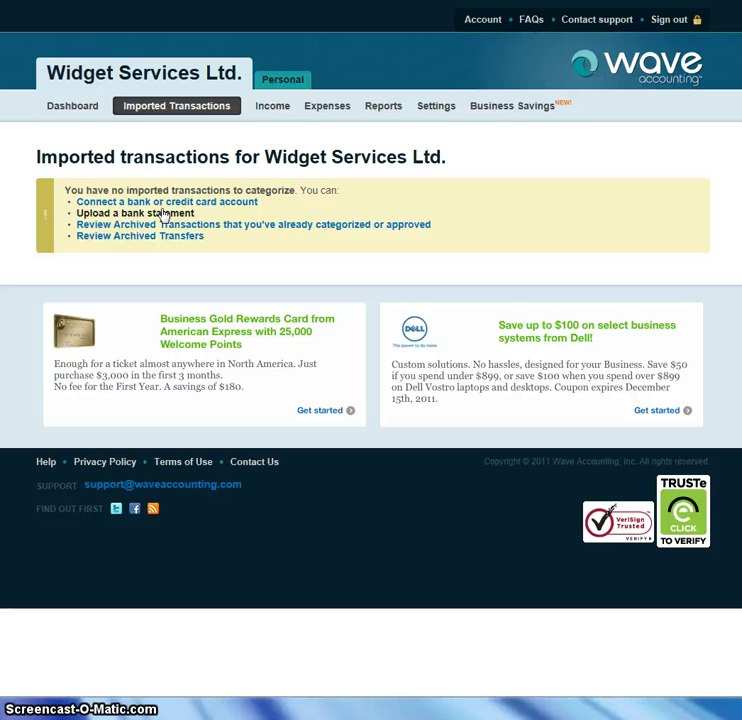
# Step: Open the account settings and examine the options for exporting the data as CSV for Excel or plain CSV
pyautogui.click(490, 22)
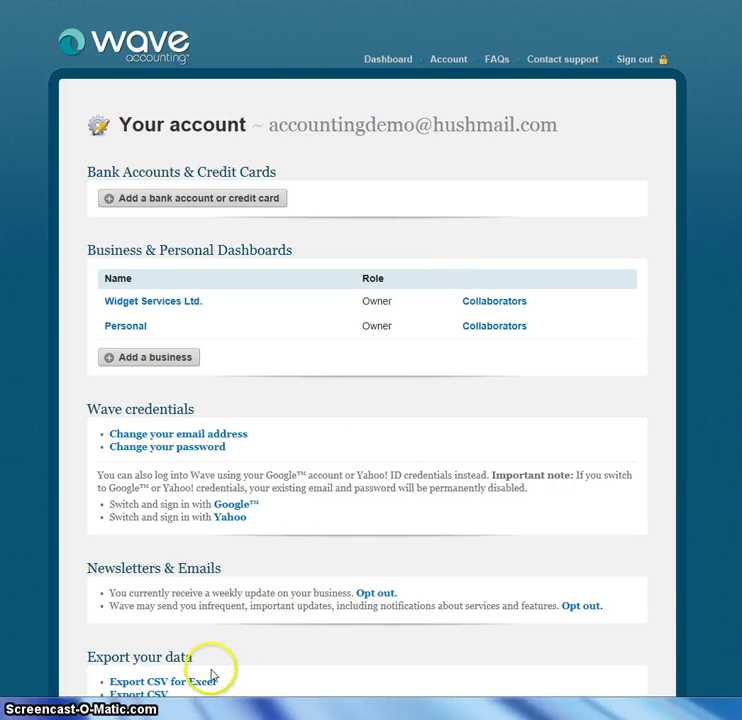
pyautogui.scroll(-4, 257, 634)
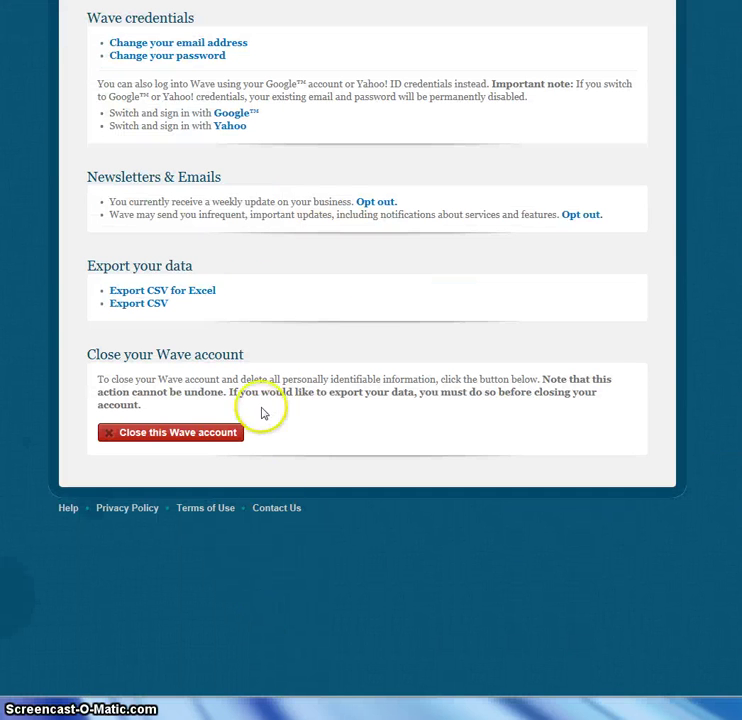
pyautogui.click(137, 308)
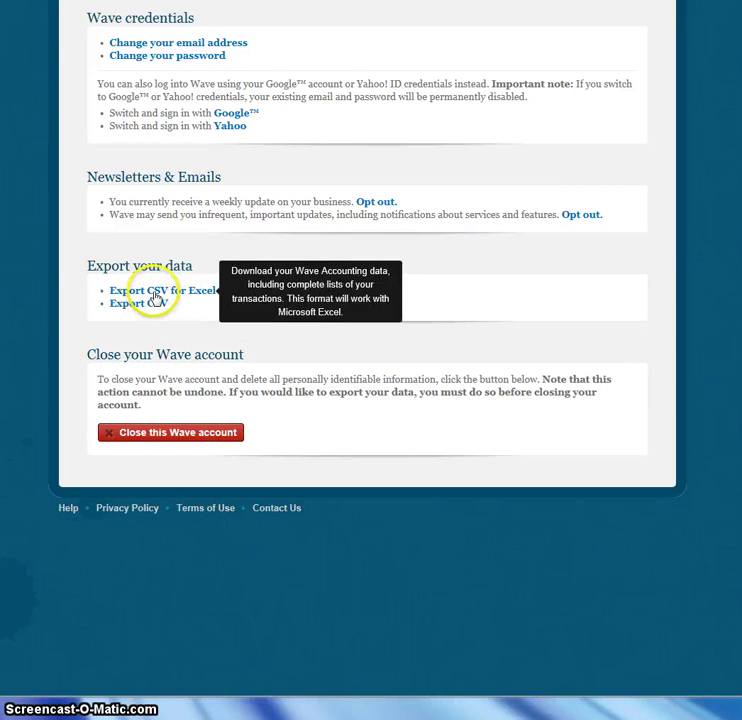
pyautogui.click(215, 292)
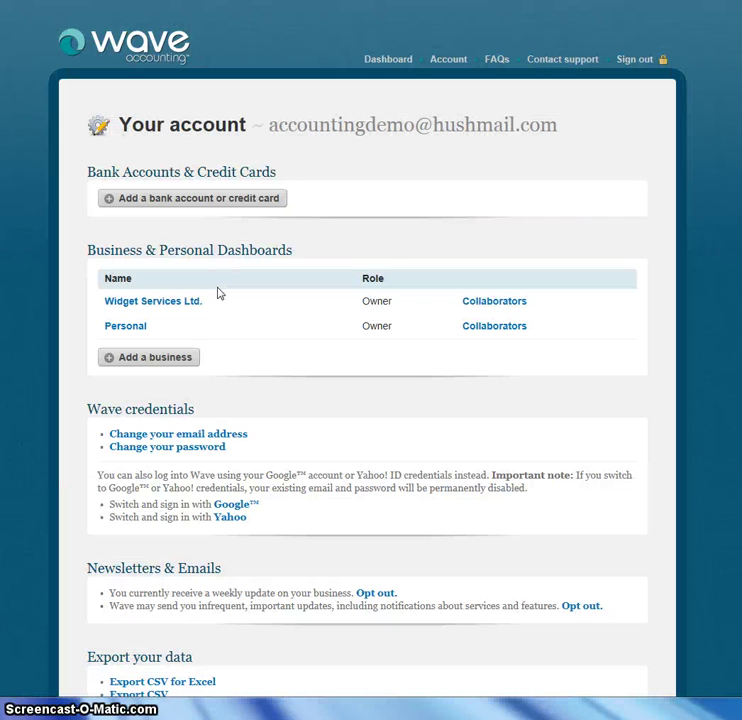